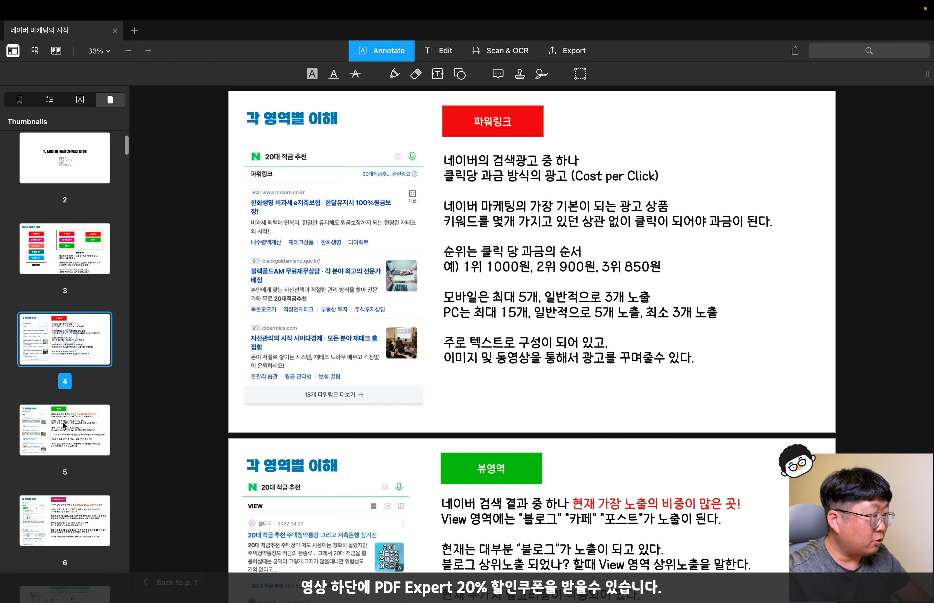
Go to the document's first page and look over all pages in the grid overview, returning to the reading view.
left_click(63, 153)
scroll(63, 154, "up", 2)
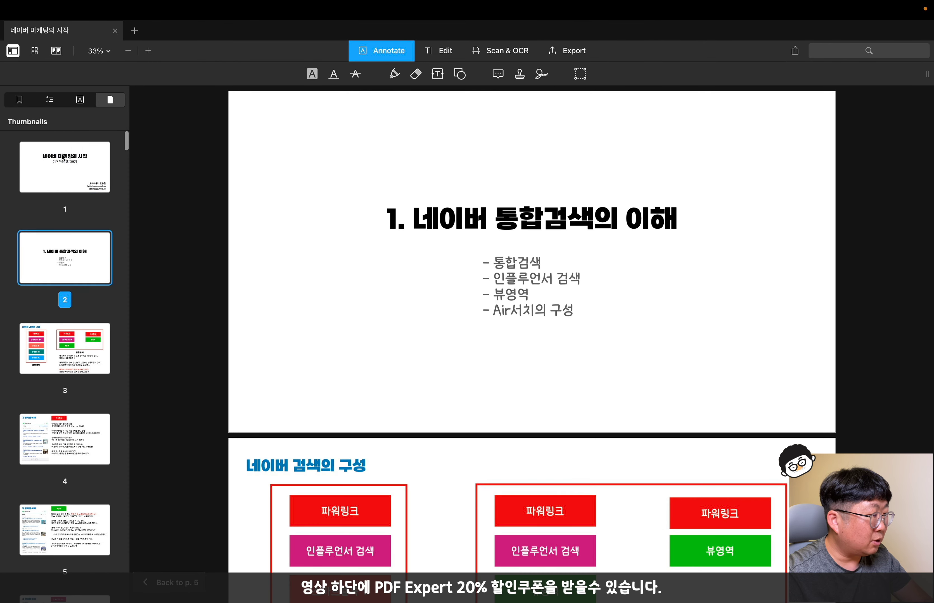
left_click(63, 157)
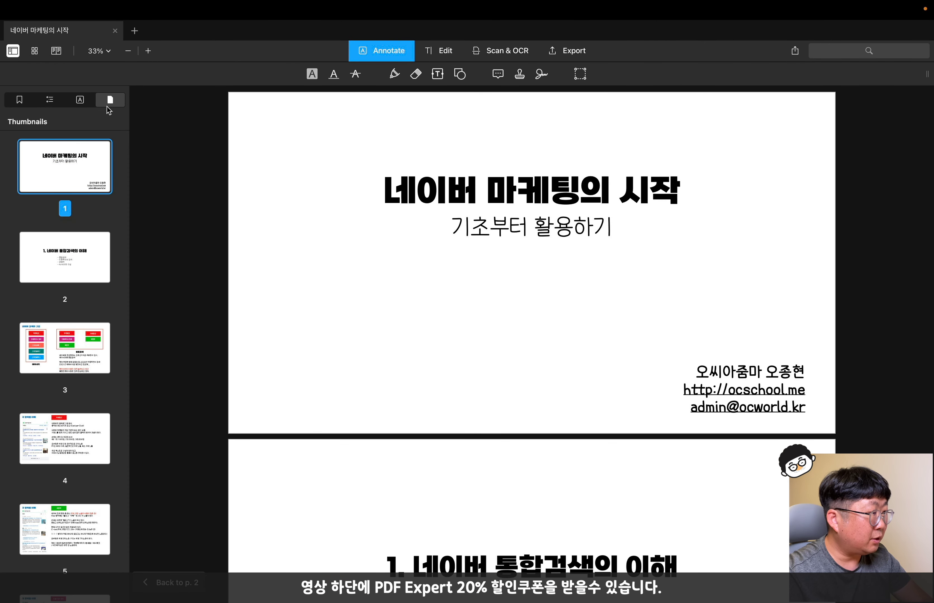
left_click(34, 51)
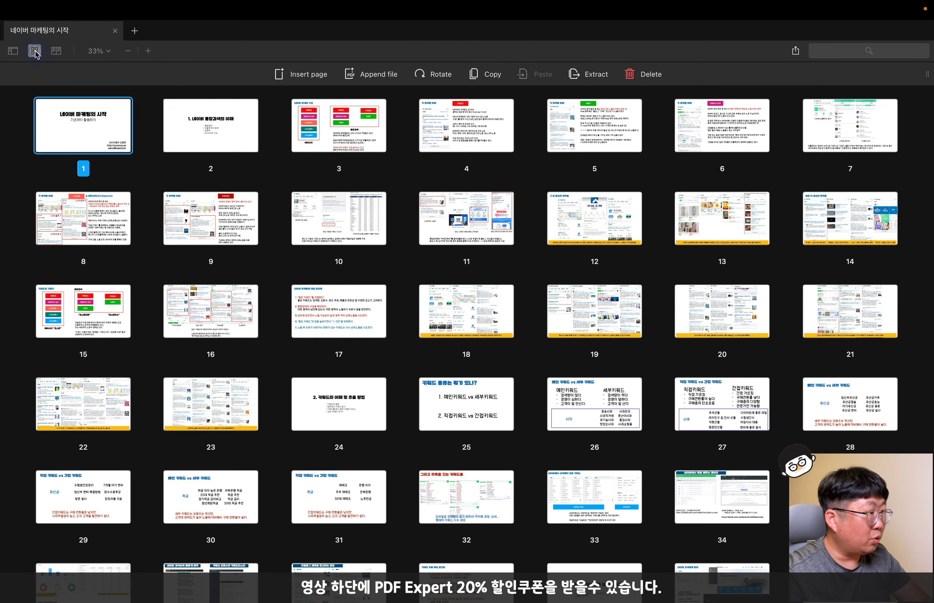
left_click(16, 52)
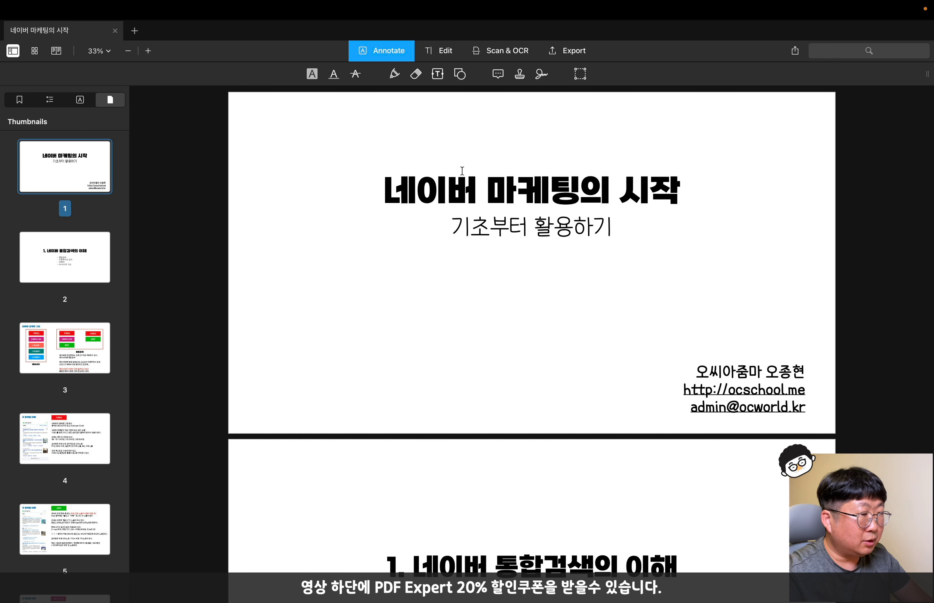
Edit the title on page 1 so that it reads "네이버 마케팅 기본 강의".
left_click(442, 55)
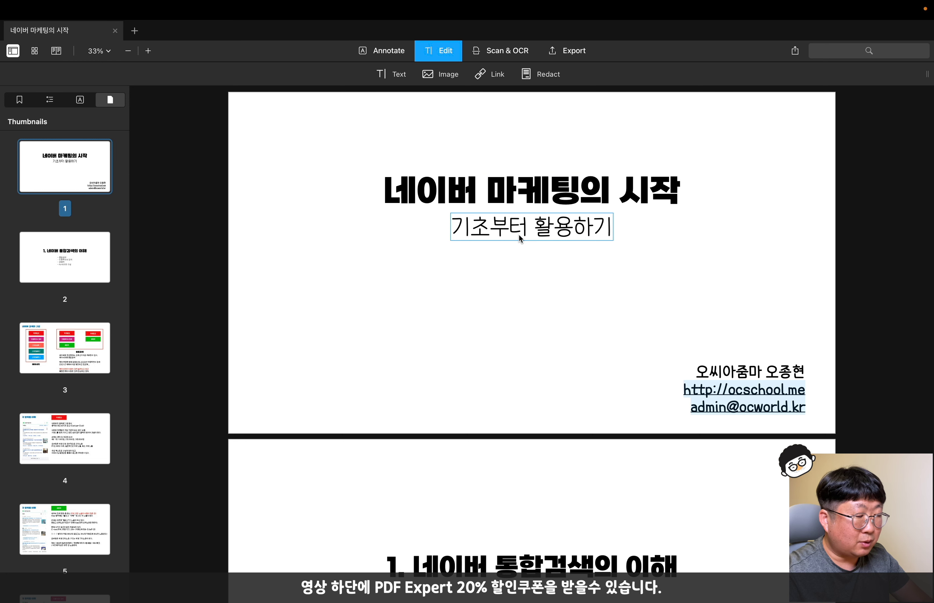
left_click(525, 194)
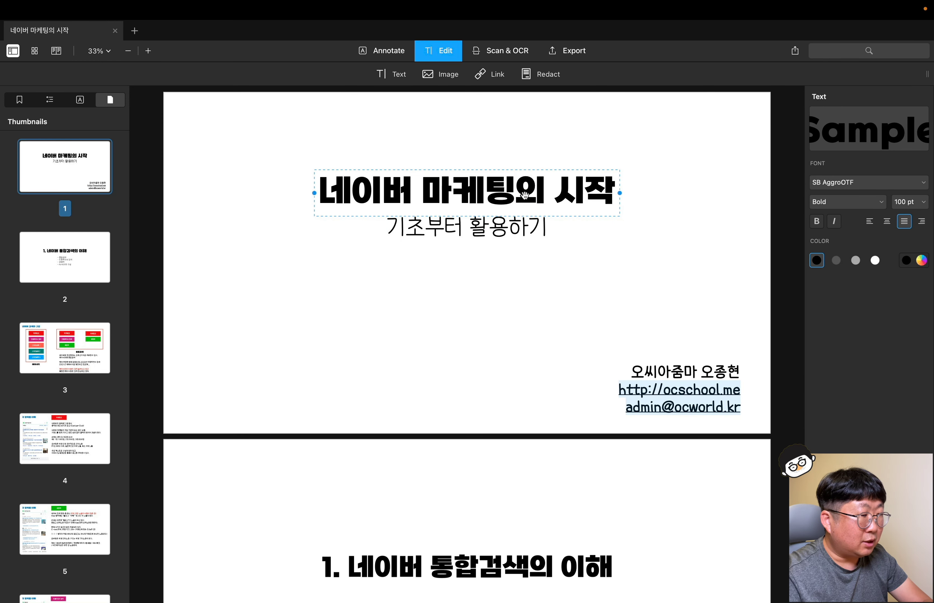
key("super+shift+Right")
type("기본강의")
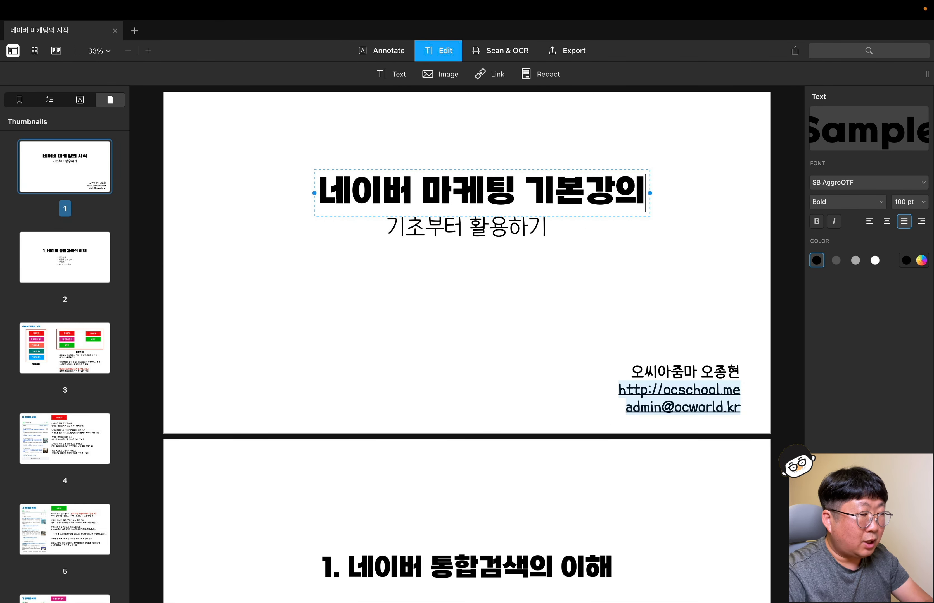
key("Left")
key("Left")
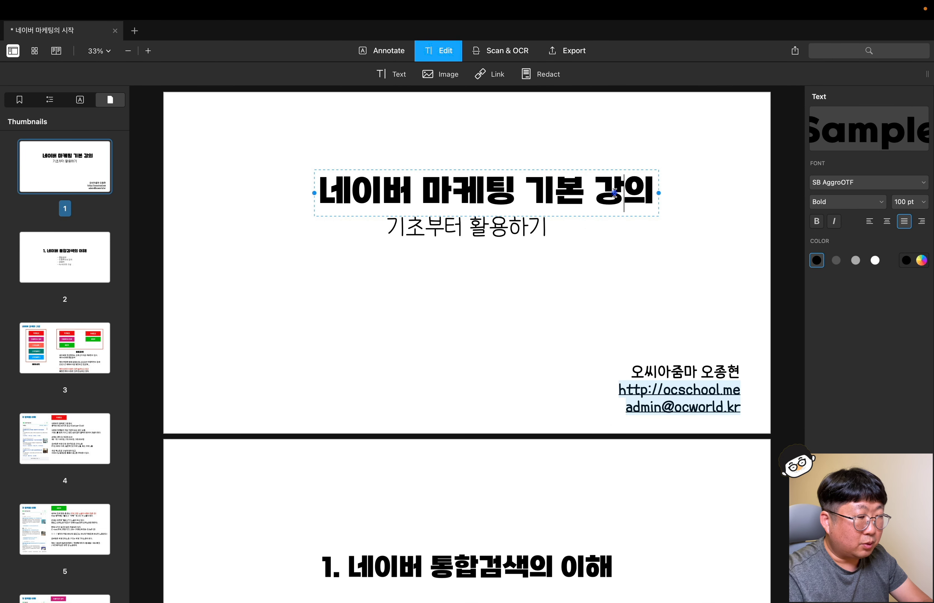
Change the font of the whole page 1 title to BM Dohyeon.
triple_click(614, 193)
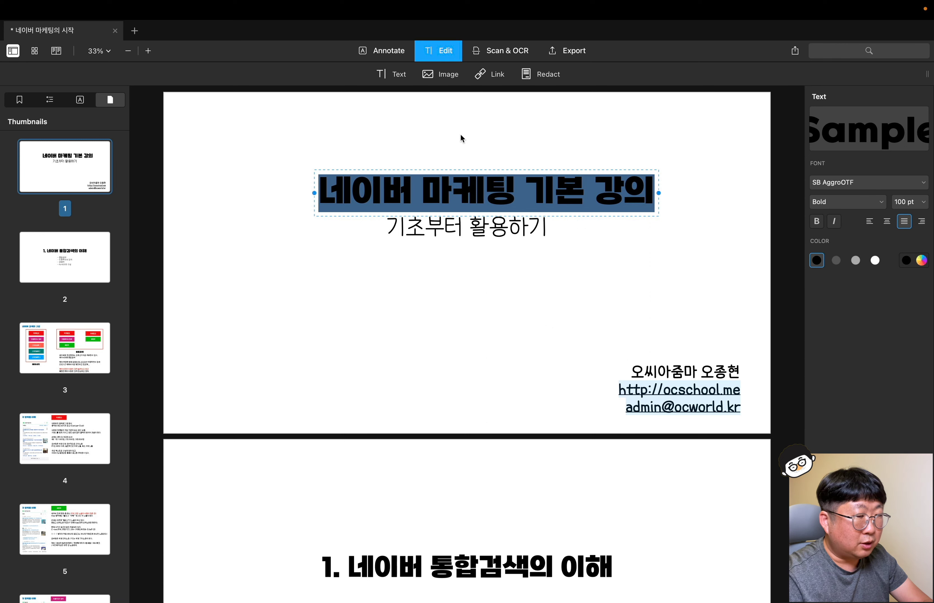
left_click(850, 183)
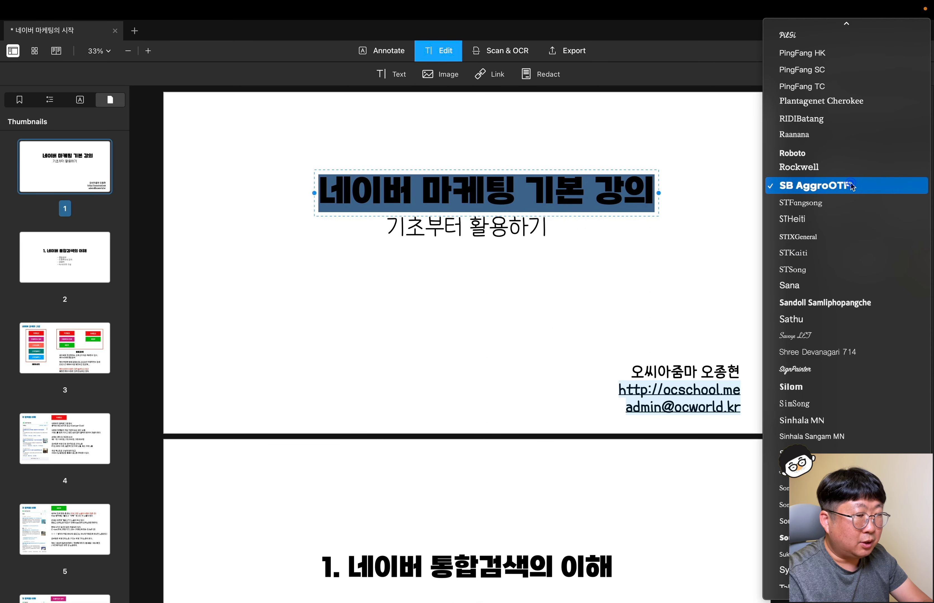
scroll(848, 388, "down", 10)
scroll(848, 393, "up", 5)
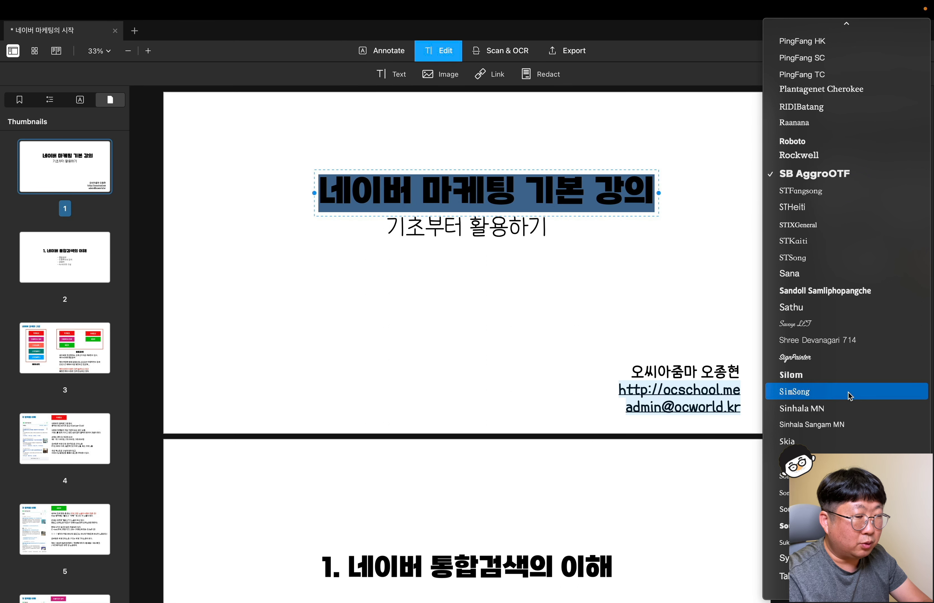
scroll(848, 395, "up", 5)
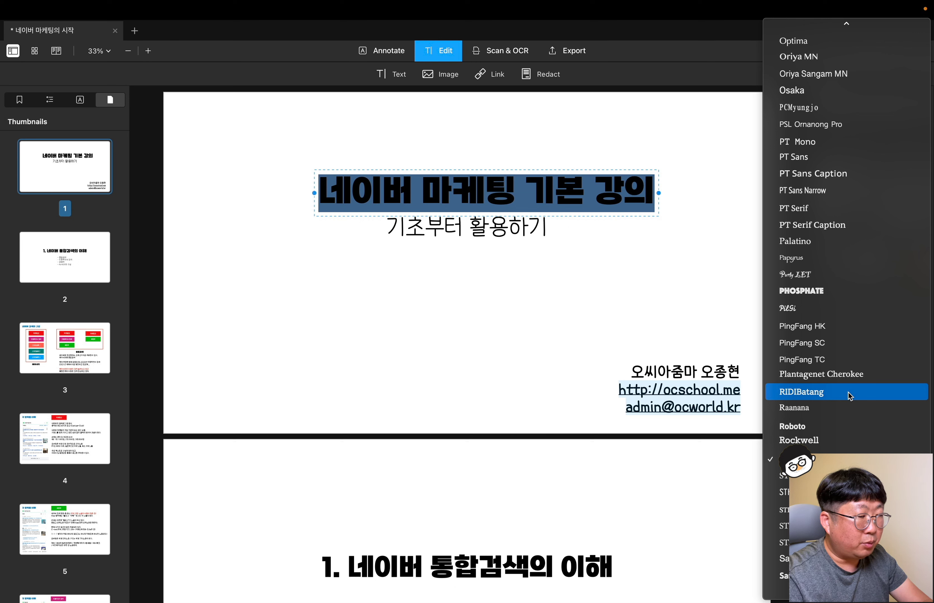
scroll(848, 396, "up", 20)
scroll(849, 396, "down", 2)
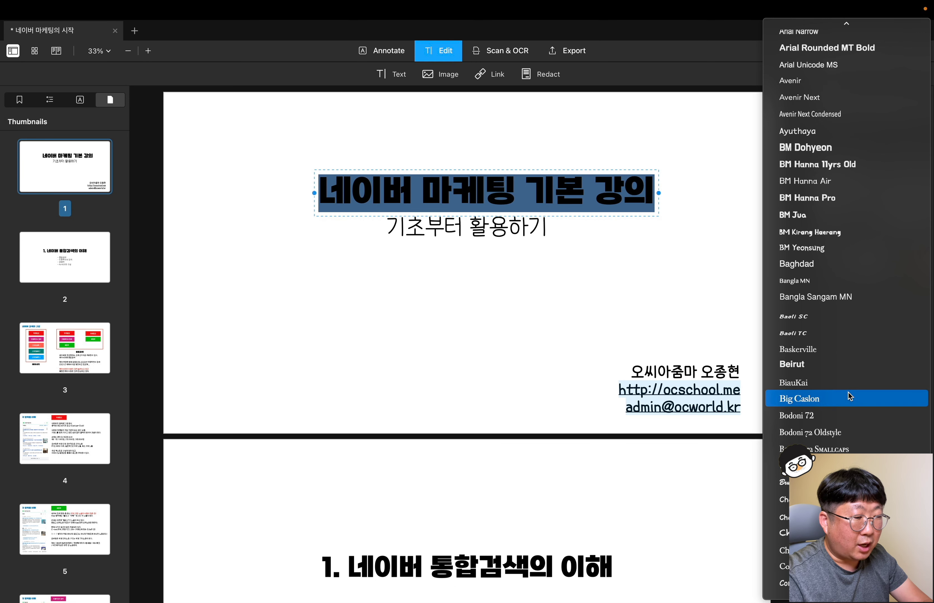
scroll(848, 395, "down", 4)
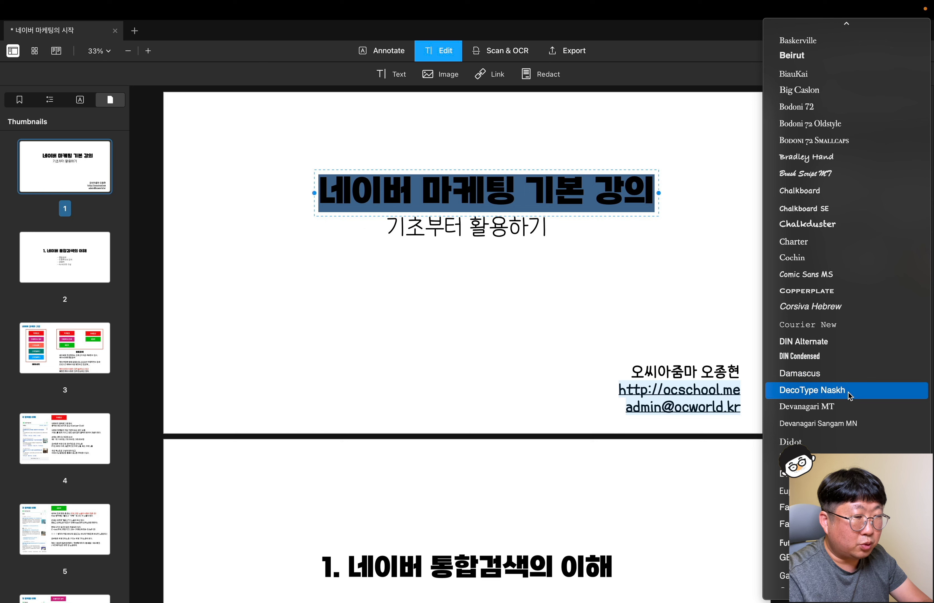
scroll(823, 231, "up", 6)
left_click(820, 232)
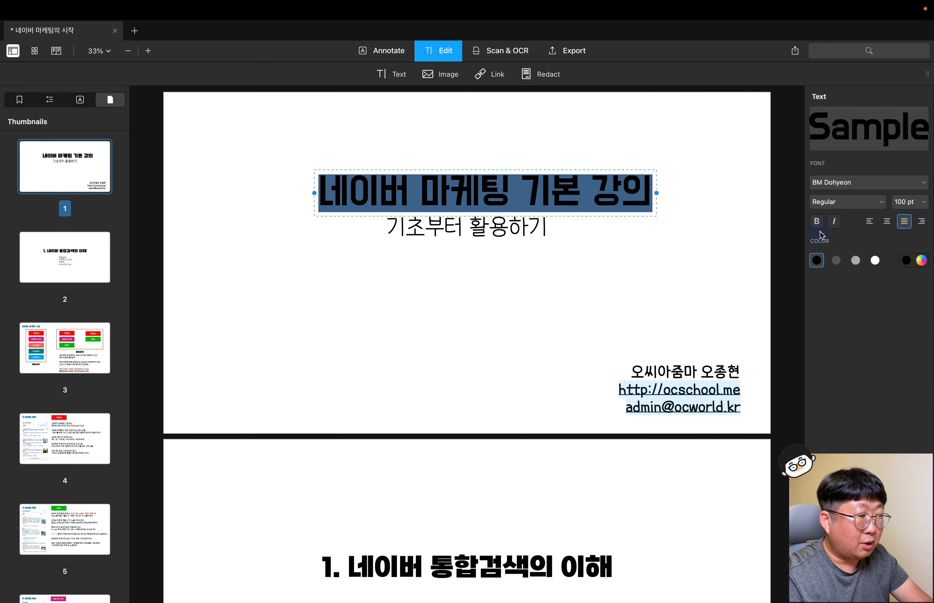
left_click(570, 289)
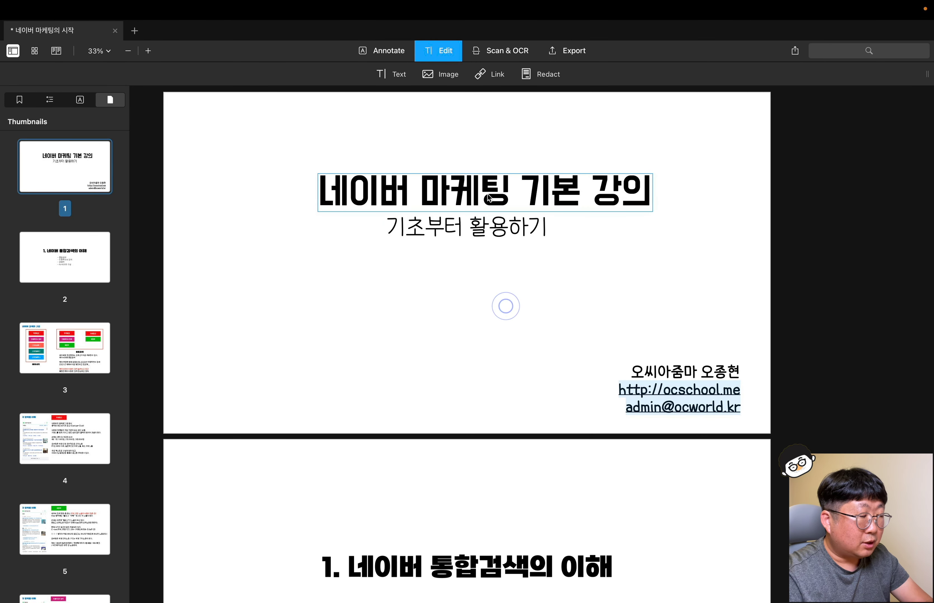
Color the words "네이버 마케팅" in the page 1 title red.
left_click(470, 194)
left_click_drag(511, 194, 319, 194)
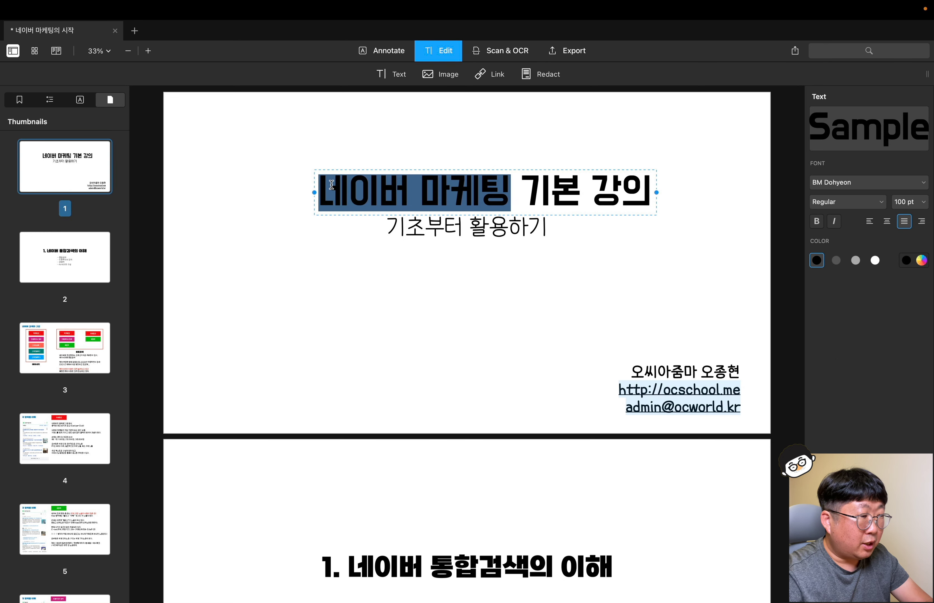
left_click(905, 262)
left_click(817, 397)
left_click(614, 297)
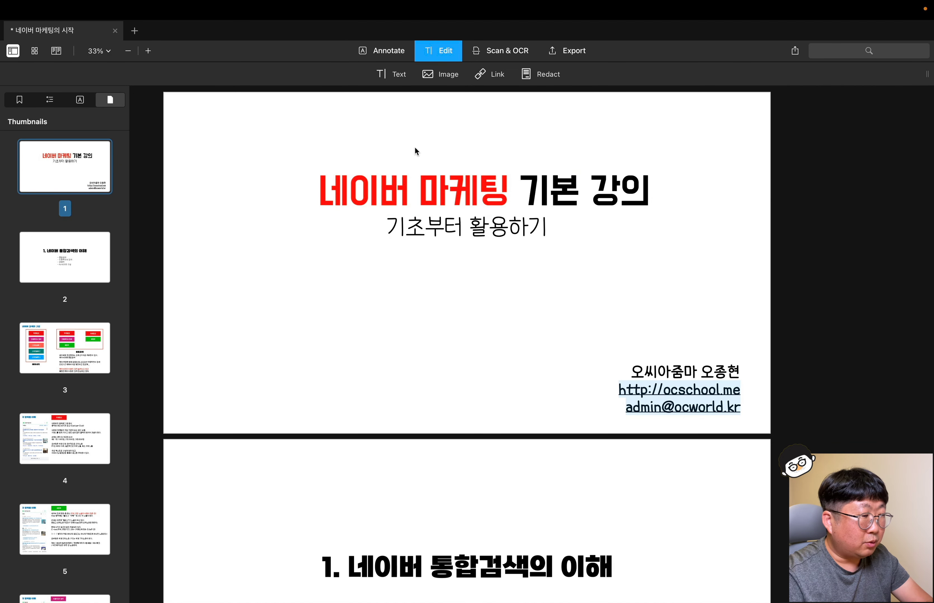
Move the title horizontally so that it is centered on page 1.
left_click(360, 192)
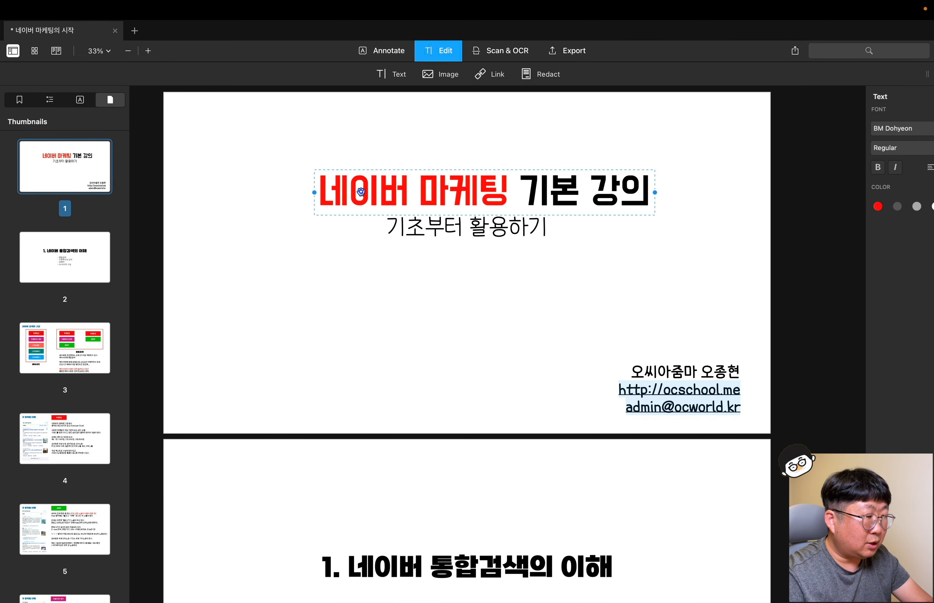
left_click_drag(386, 201, 368, 199)
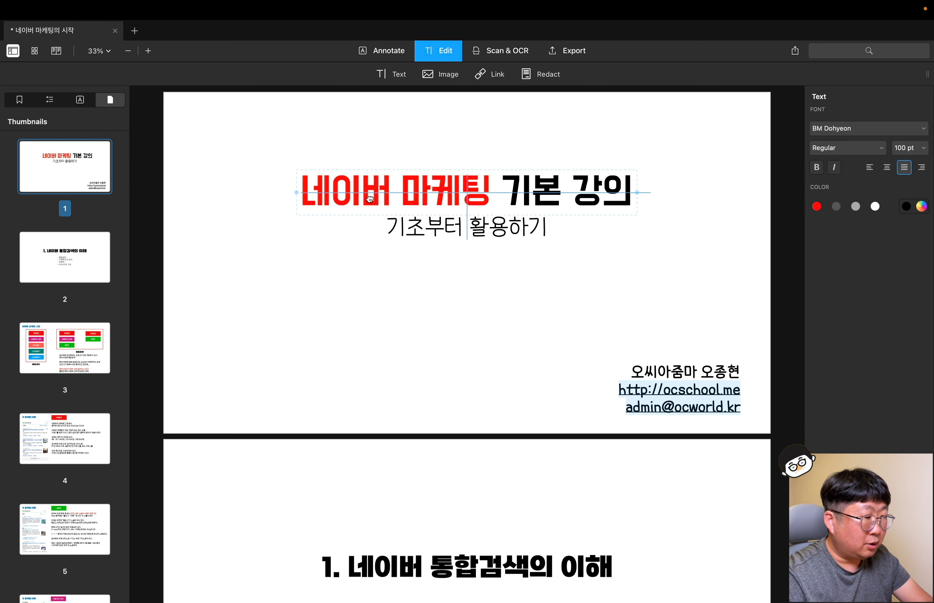
left_click(456, 387)
Replace the subtitle under the page 1 title with "A to Z" and make it bold.
left_click(445, 227)
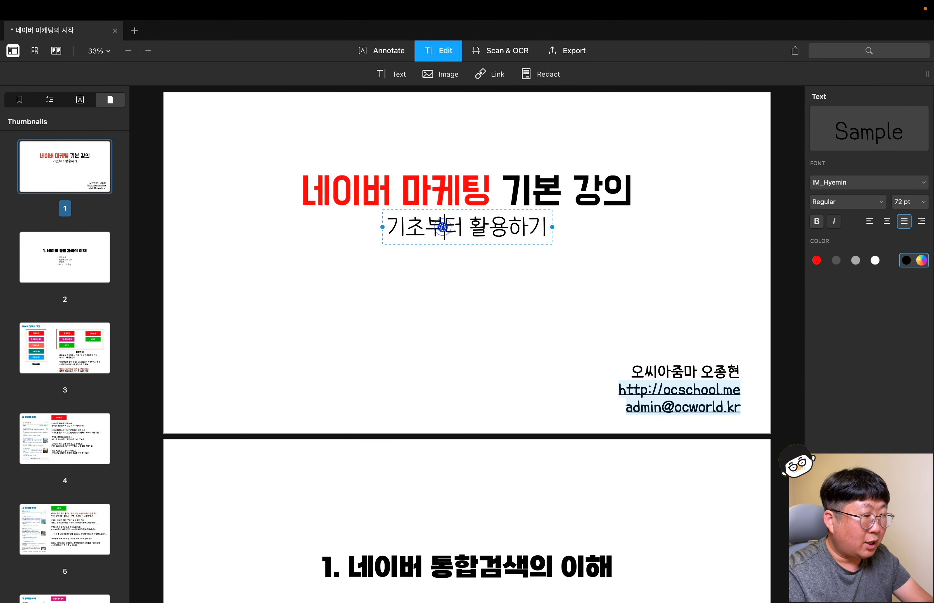
left_click_drag(392, 228, 548, 219)
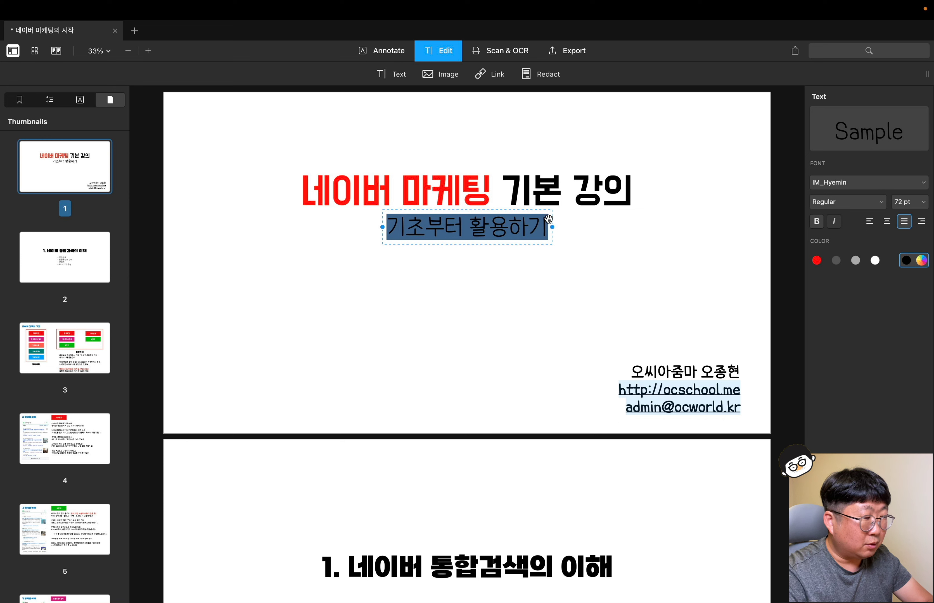
type("A to Z")
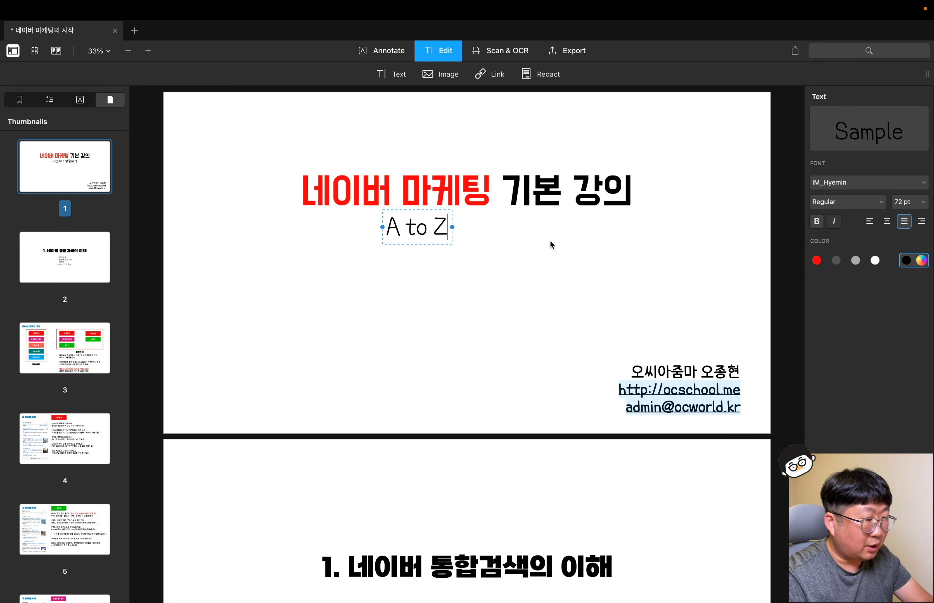
triple_click(426, 240)
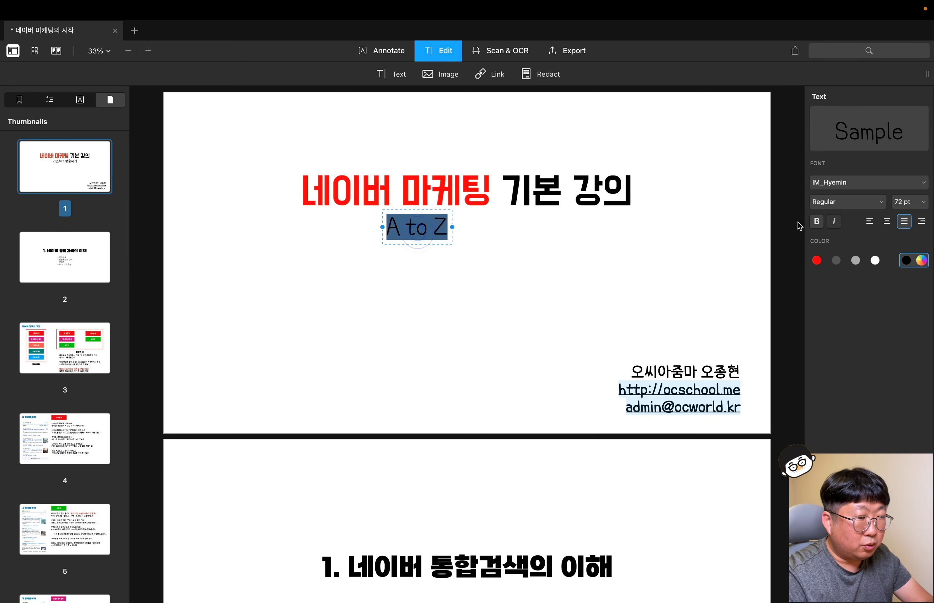
left_click(820, 225)
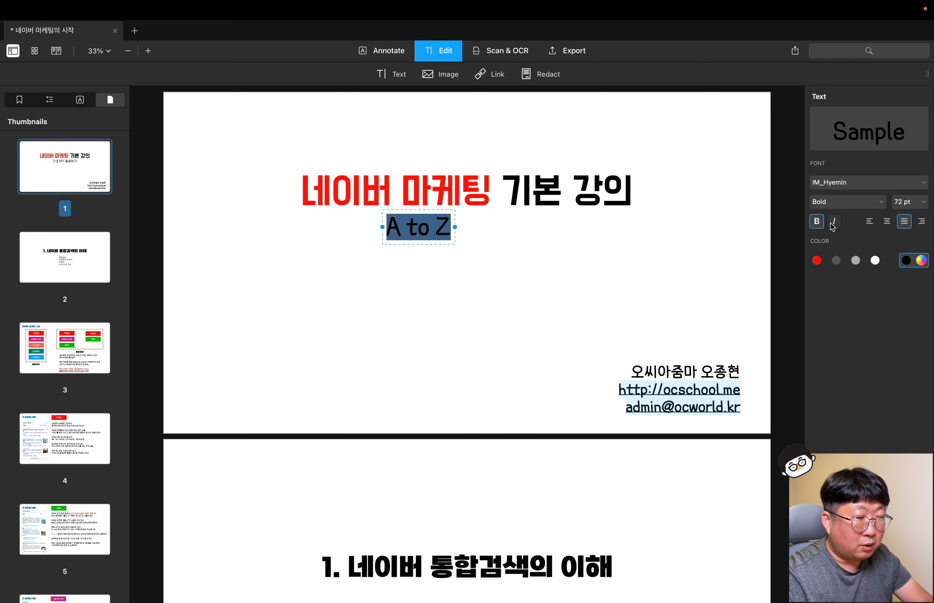
left_click(516, 289)
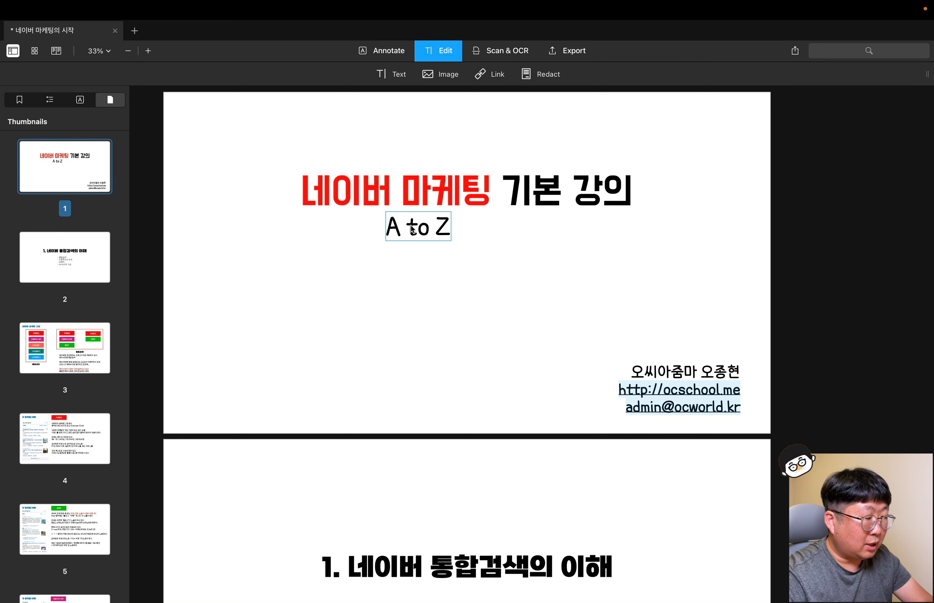
Move the "A to Z" subtitle so that it is centered beneath the title.
left_click(411, 226)
left_click_drag(410, 223, 460, 227)
left_click(461, 245)
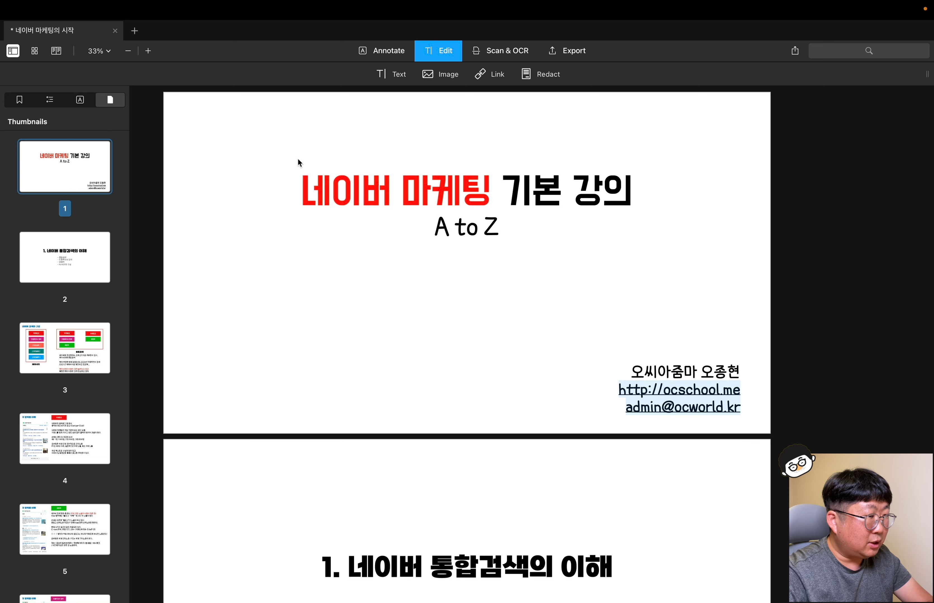
Add a new text line reading "초보자를 위한..." just above the start of the page 1 title.
left_click(384, 76)
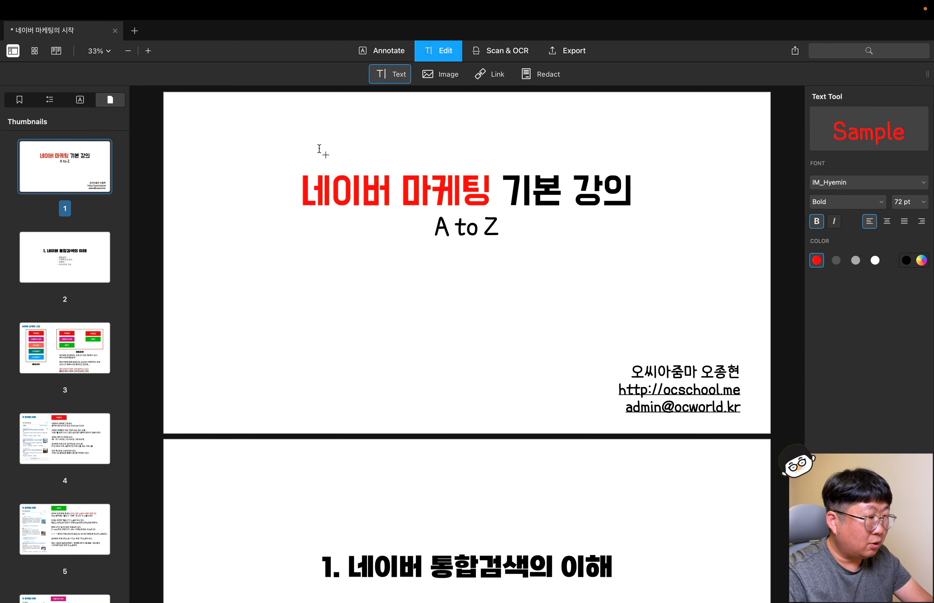
left_click(308, 156)
type("초보자를 위한")
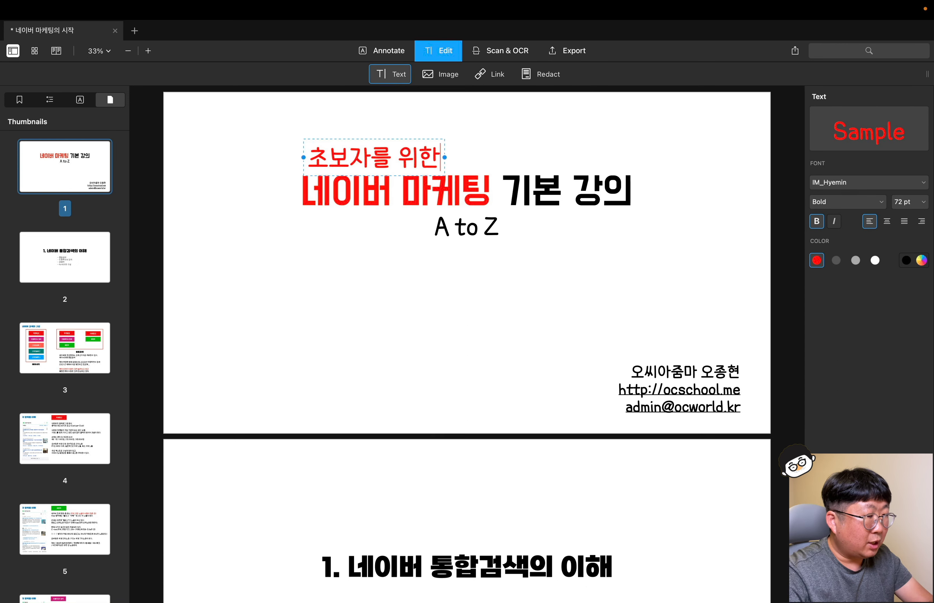
type("...")
Set the "초보자를 위한..." line to black text at 50 pt.
triple_click(431, 156)
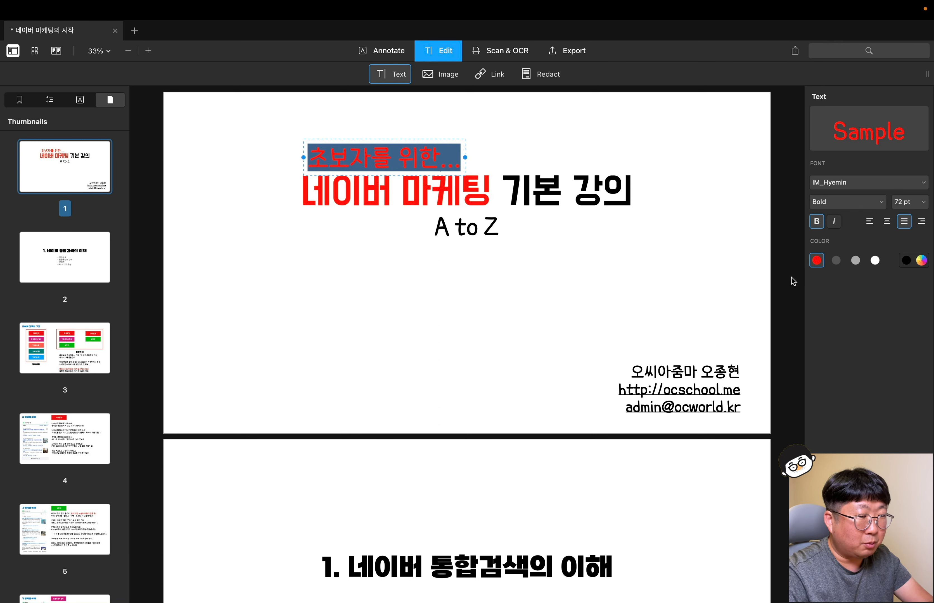
left_click(906, 262)
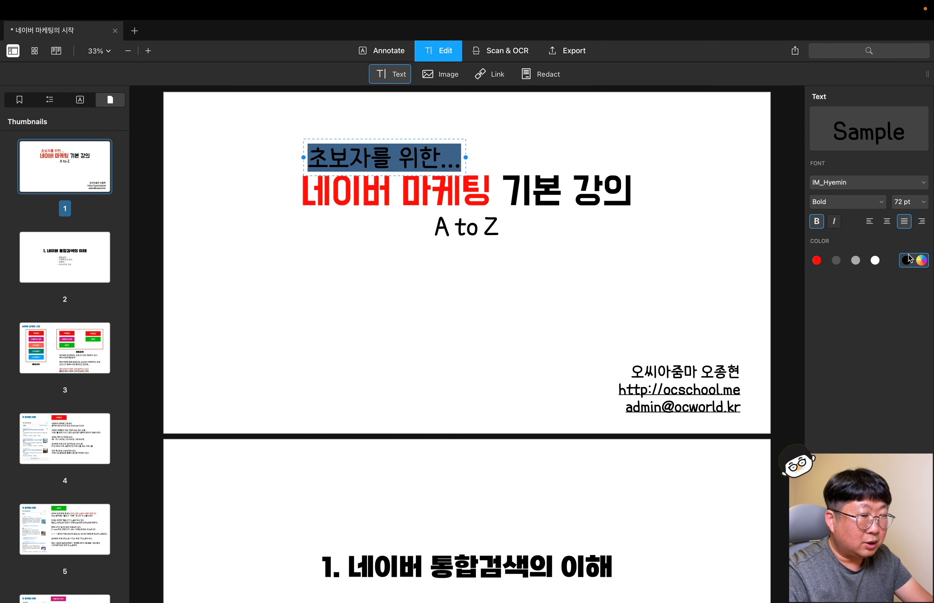
left_click(901, 204)
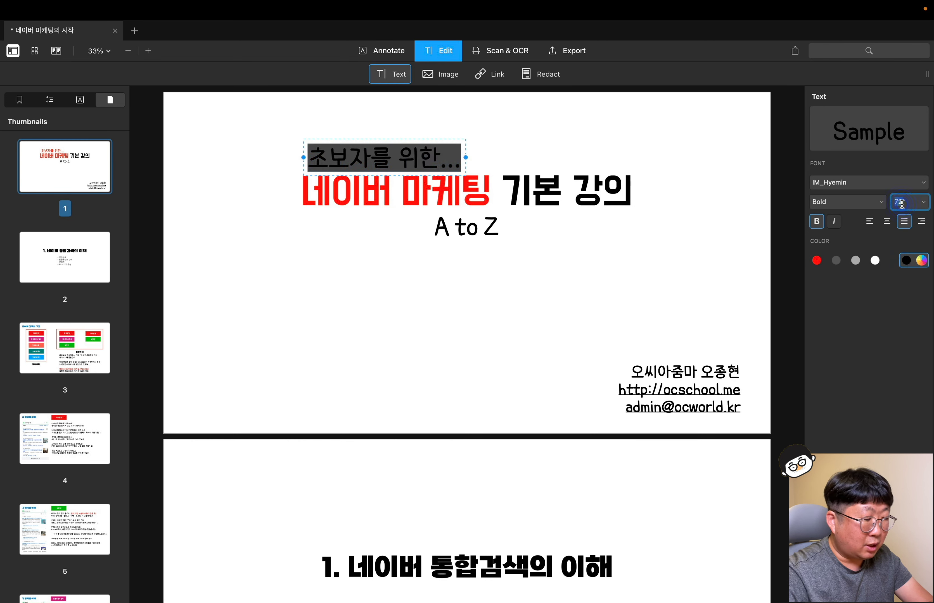
type("50")
key("Return")
left_click(425, 316)
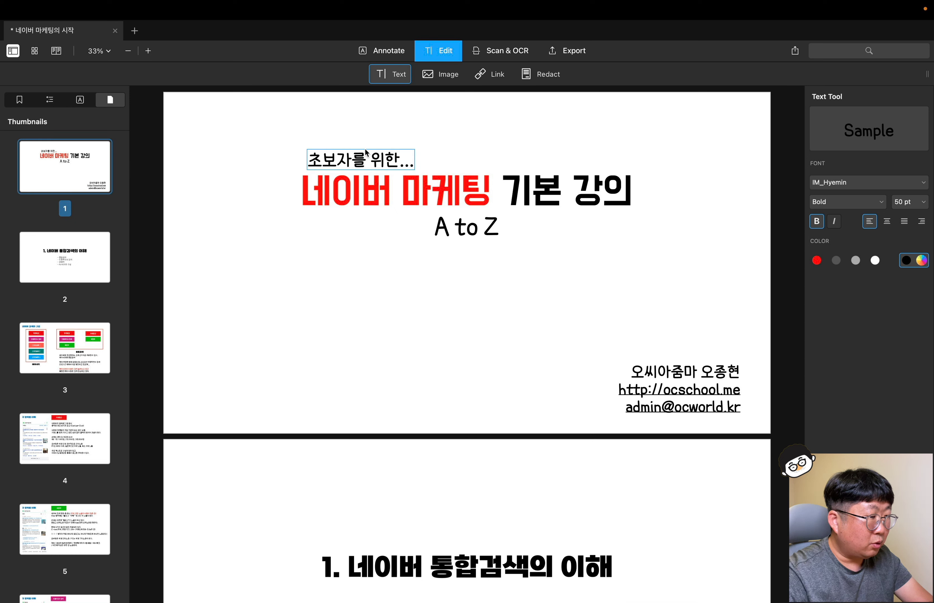
Move the "초보자를 위한..." line so that its left edge aligns with the title below.
left_click(356, 161)
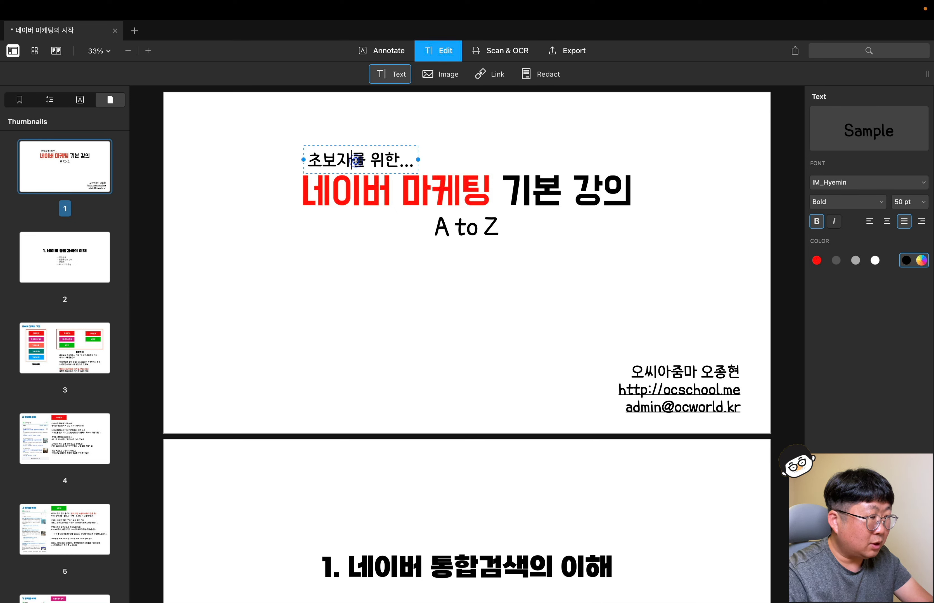
left_click_drag(356, 143, 352, 146)
left_click(378, 312)
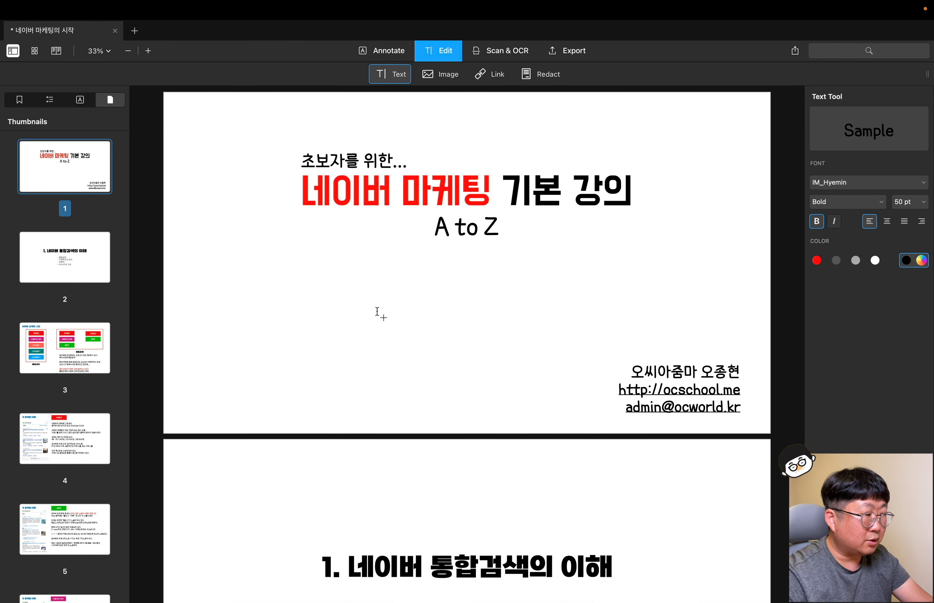
Insert the portrait photo from the 영상 이미지 소스 folder beneath the page 1 "A to Z" subtitle and enlarge it to nearly the page's lower edge.
left_click(445, 77)
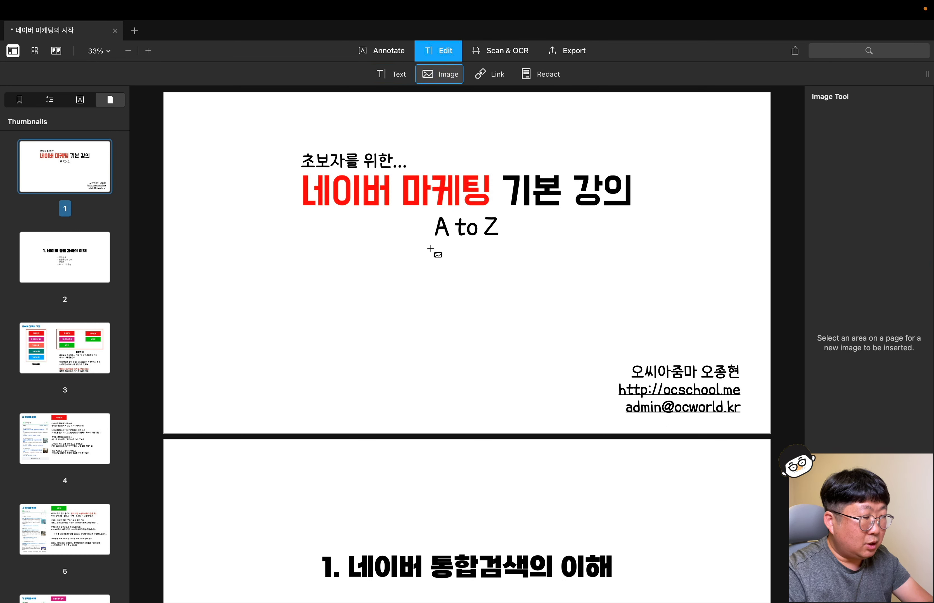
left_click_drag(417, 255, 498, 352)
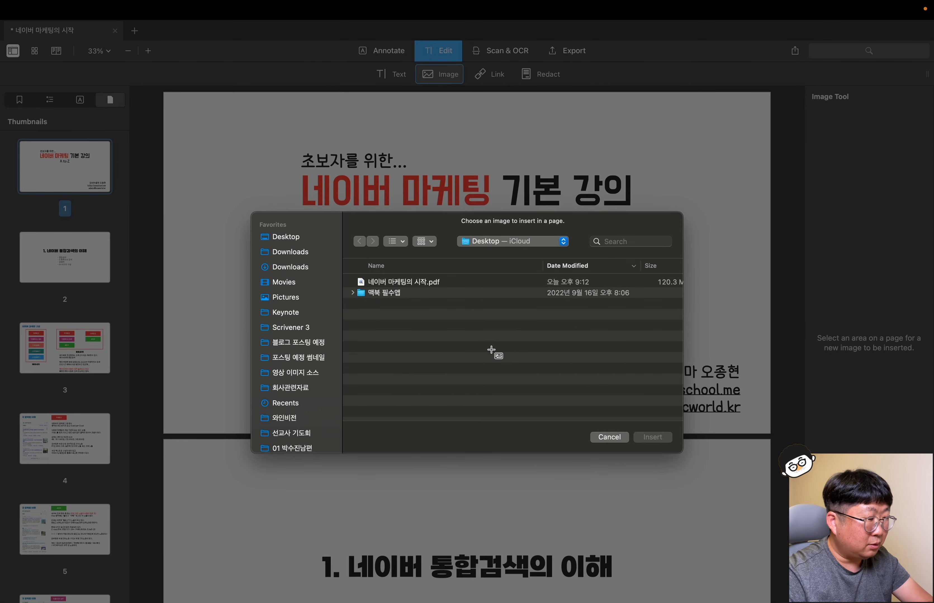
left_click(295, 372)
left_click(398, 294)
double_click(398, 294)
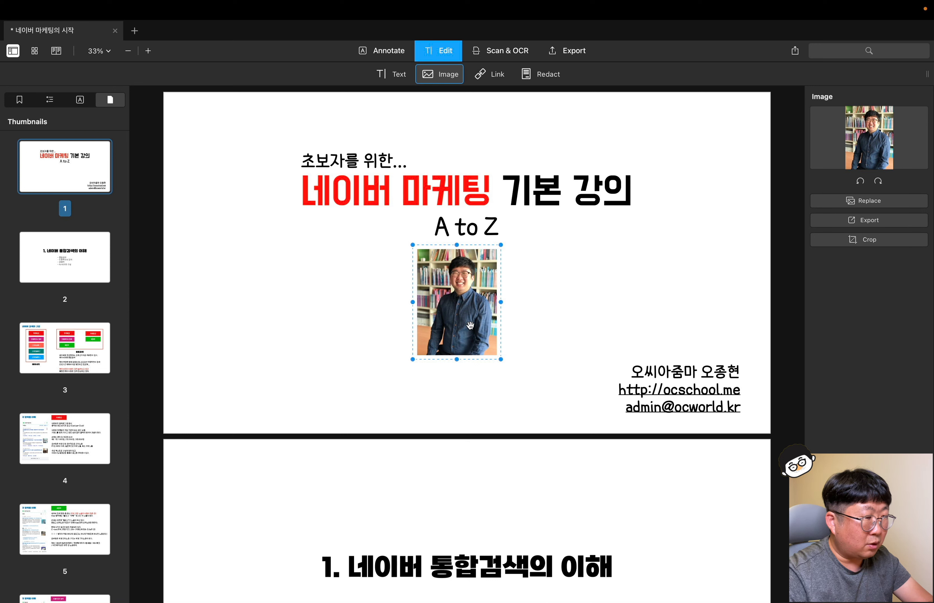
left_click_drag(470, 326, 413, 327)
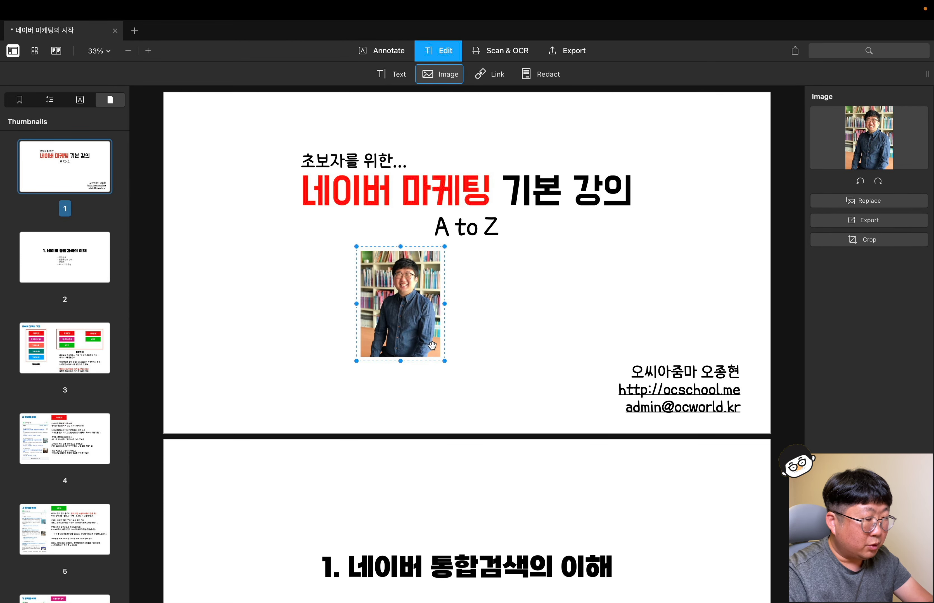
left_click_drag(443, 361, 489, 399)
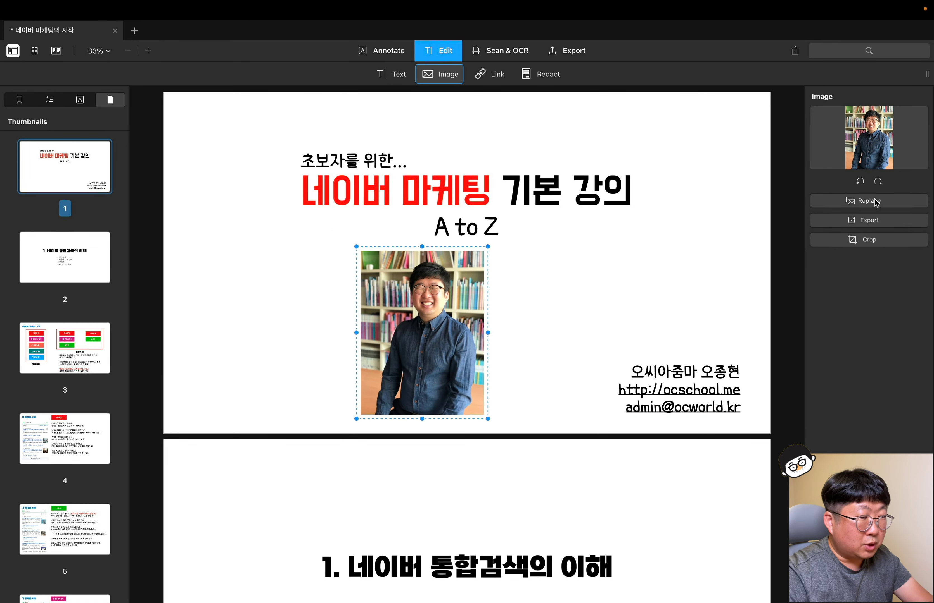
Crop about a quarter of the height off the lower part of the portrait photo, leaving it roughly square.
left_click(867, 240)
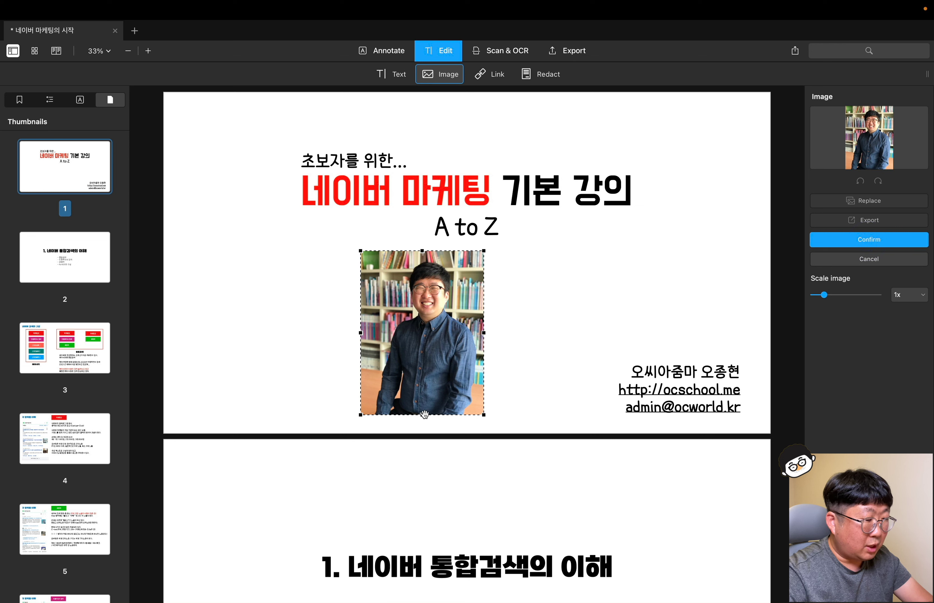
left_click_drag(422, 415, 423, 374)
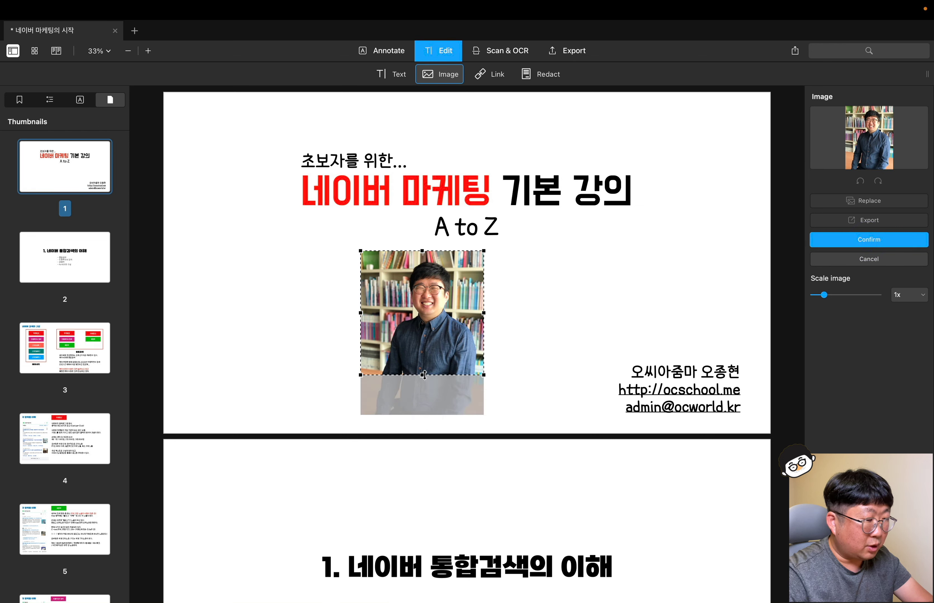
left_click(862, 241)
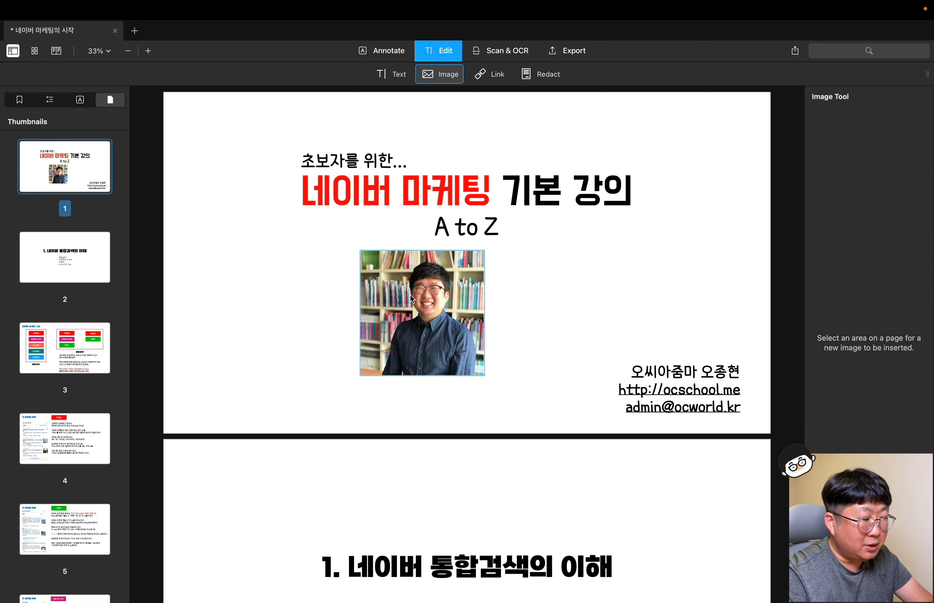
Move the cropped portrait photo so that it is centered beneath the "A to Z" subtitle.
left_click(406, 309)
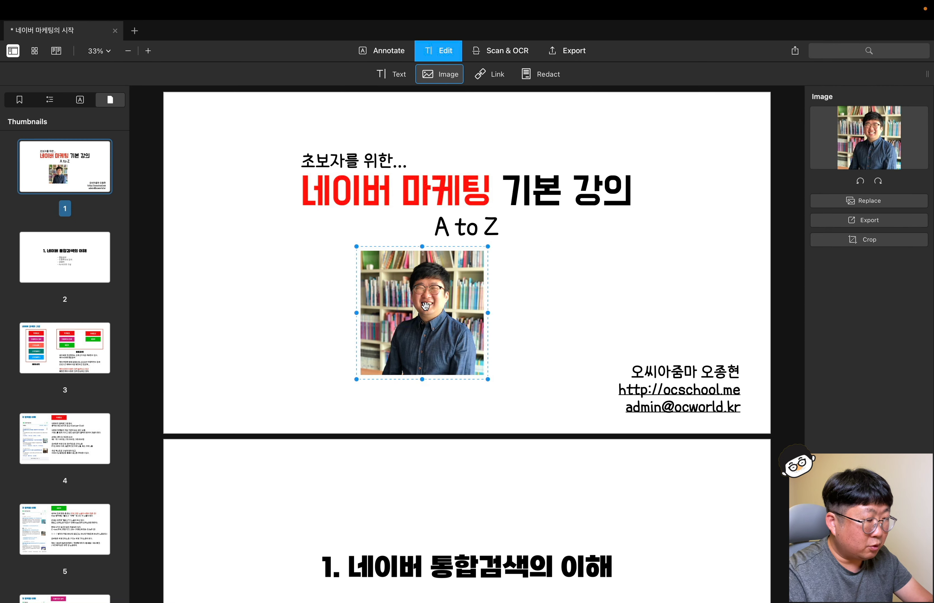
left_click_drag(408, 290, 455, 296)
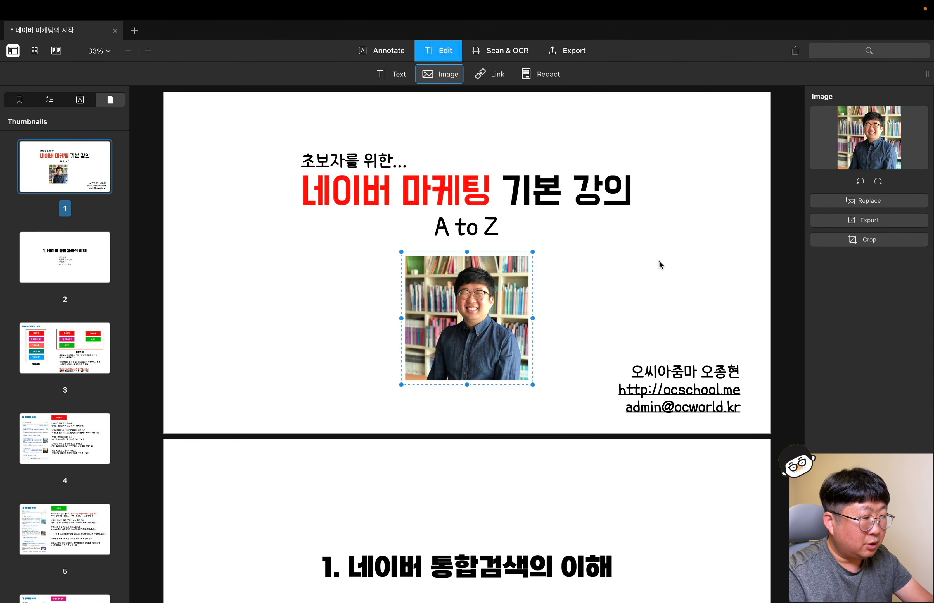
left_click(659, 265)
Try deleting and moving the search-result screenshot on page 5, undoing each change.
scroll(271, 293, "down", 20)
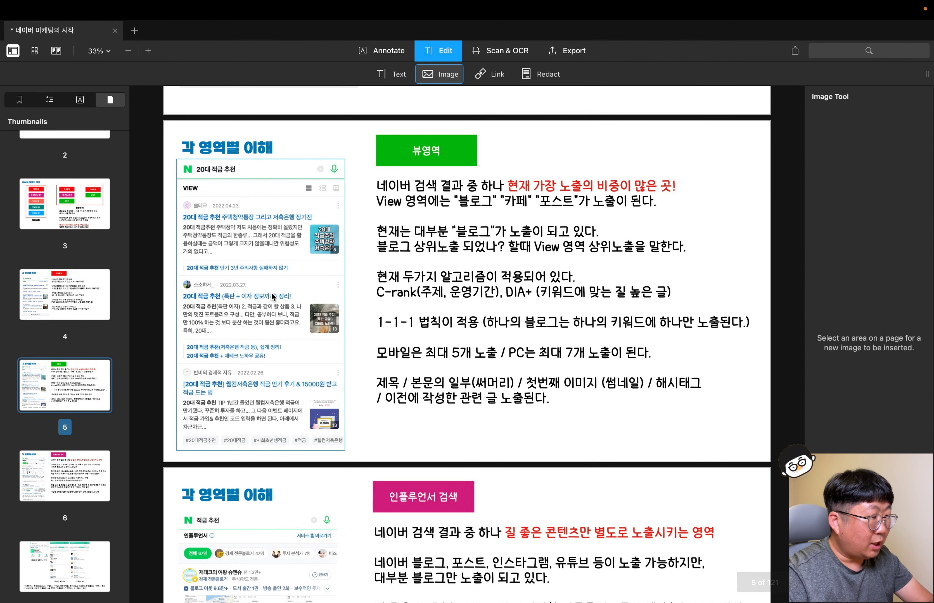
left_click(271, 293)
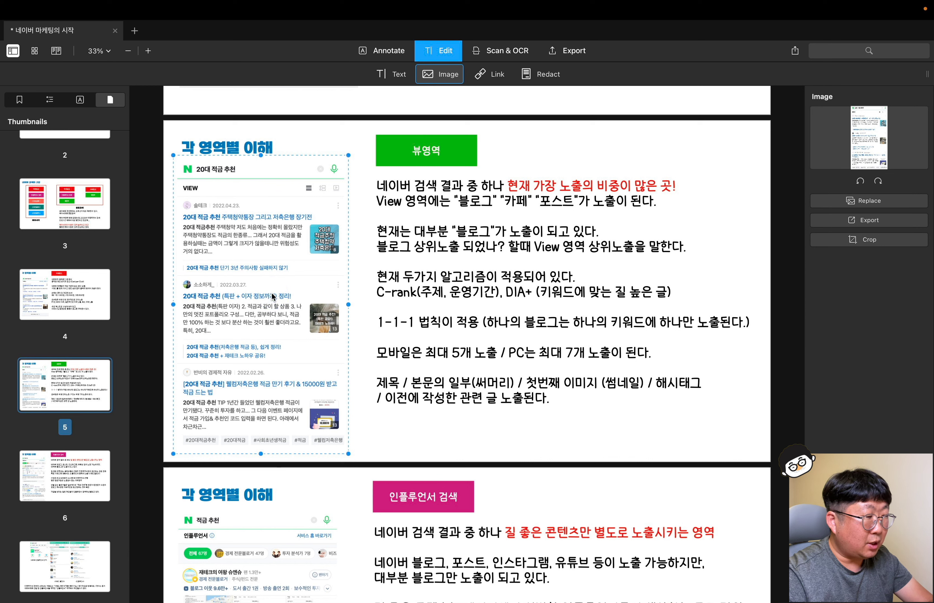
key("Delete")
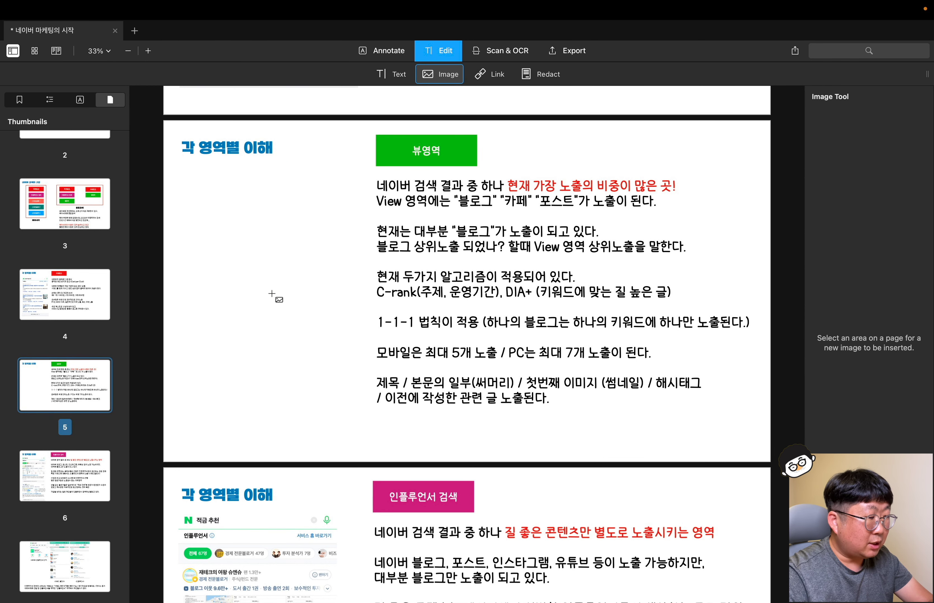
key("super+z")
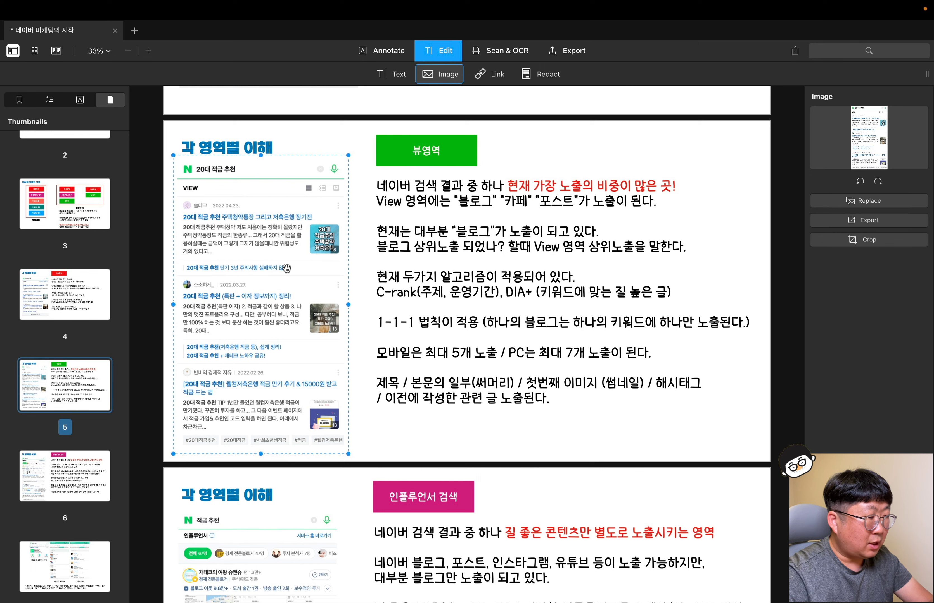
left_click_drag(286, 268, 479, 270)
key("super+z")
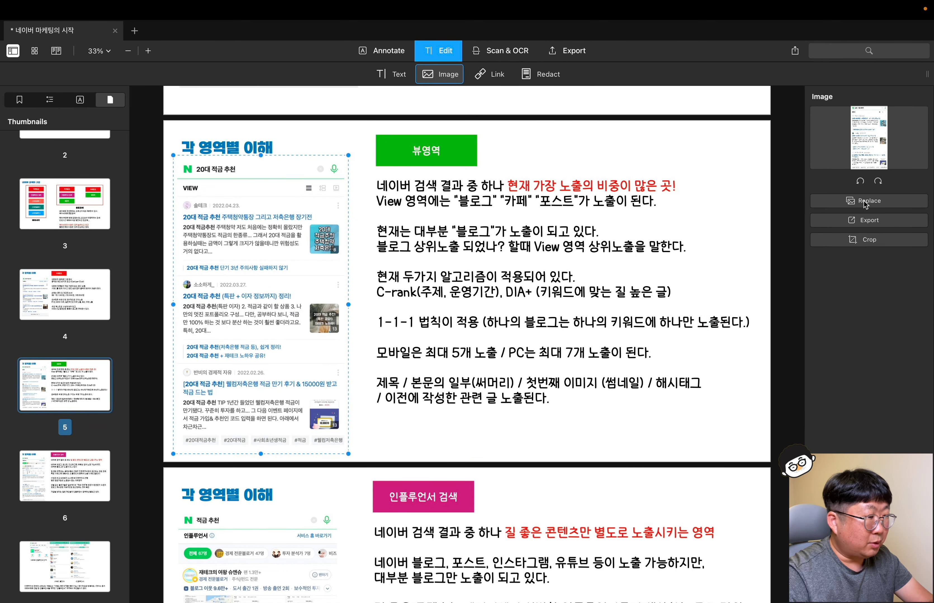
Replace the page 5 search-result screenshot with the portrait photo from the 영상 이미지 소스 folder and shift it slightly upward.
left_click(864, 202)
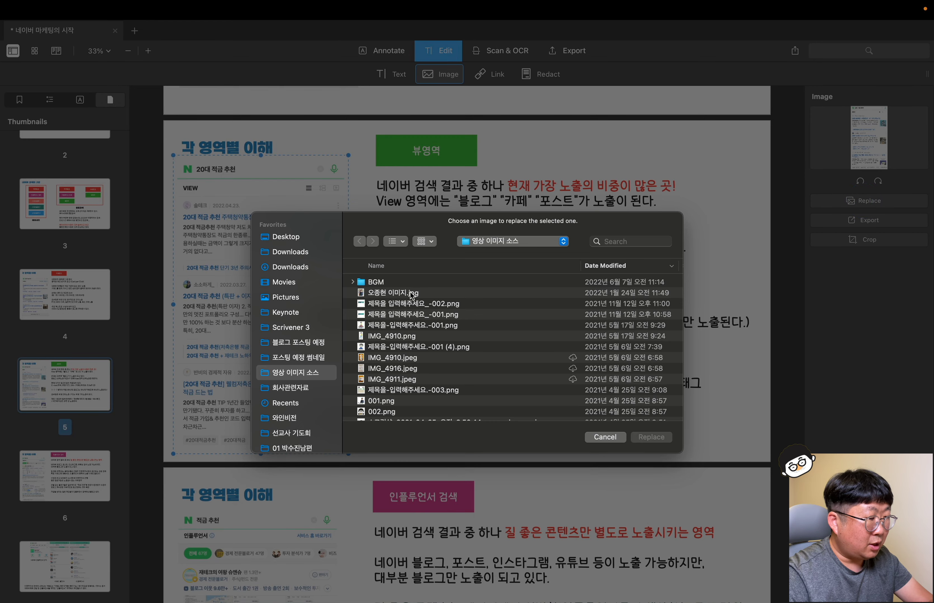
double_click(411, 295)
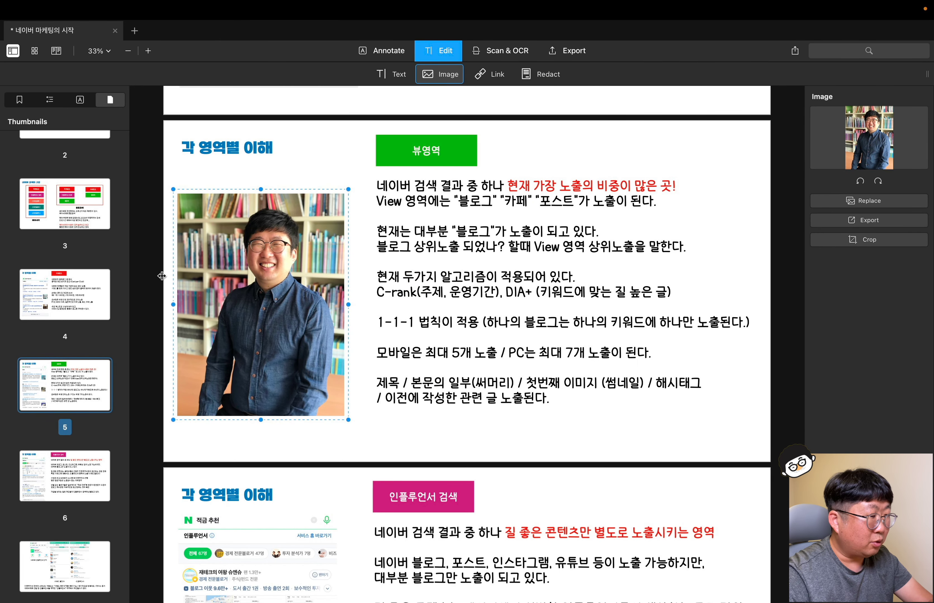
left_click_drag(250, 252, 254, 228)
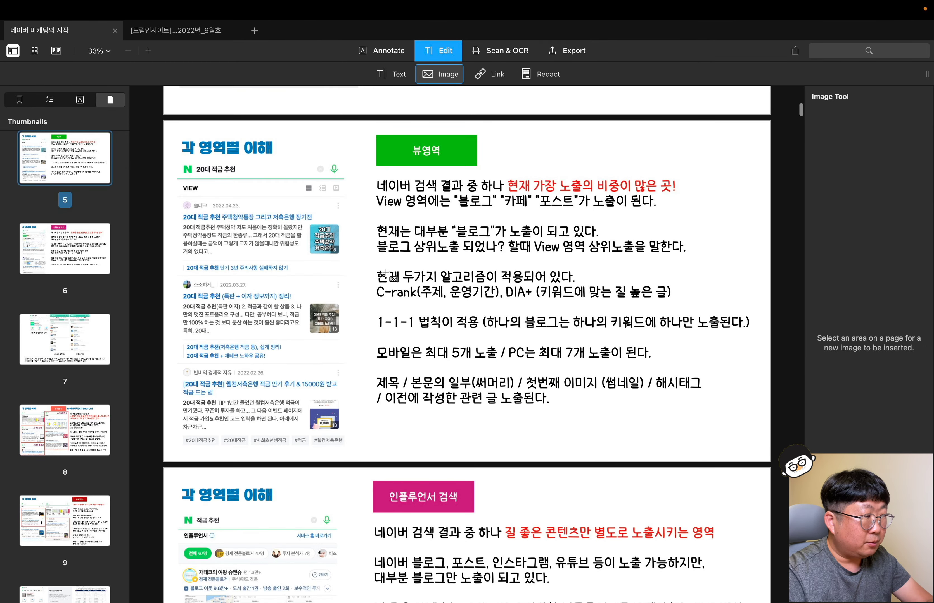
Add a page link on the red "네이버 마케팅" title text of page 1 with page 121 as its landing page.
left_click(489, 75)
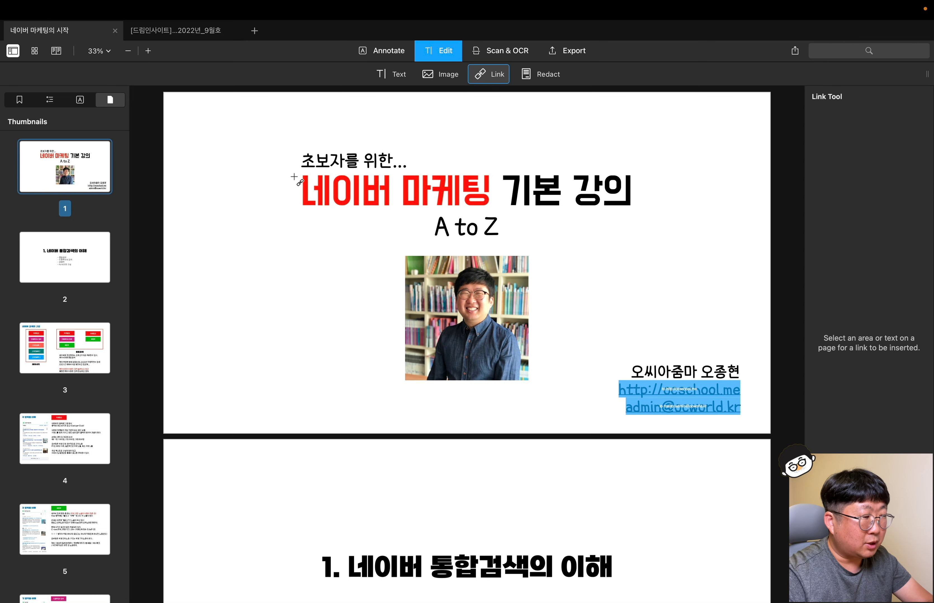
left_click_drag(298, 172, 477, 195)
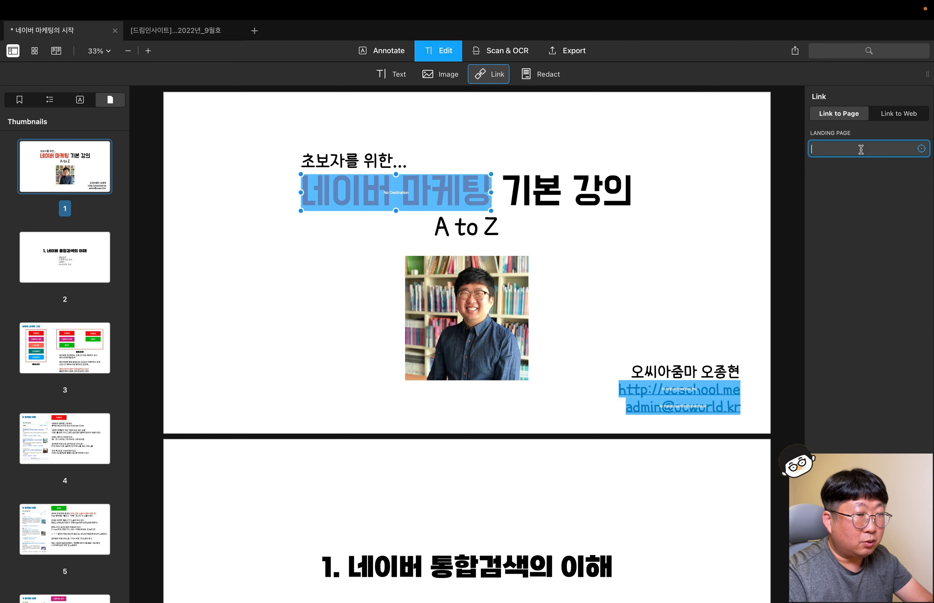
left_click(898, 115)
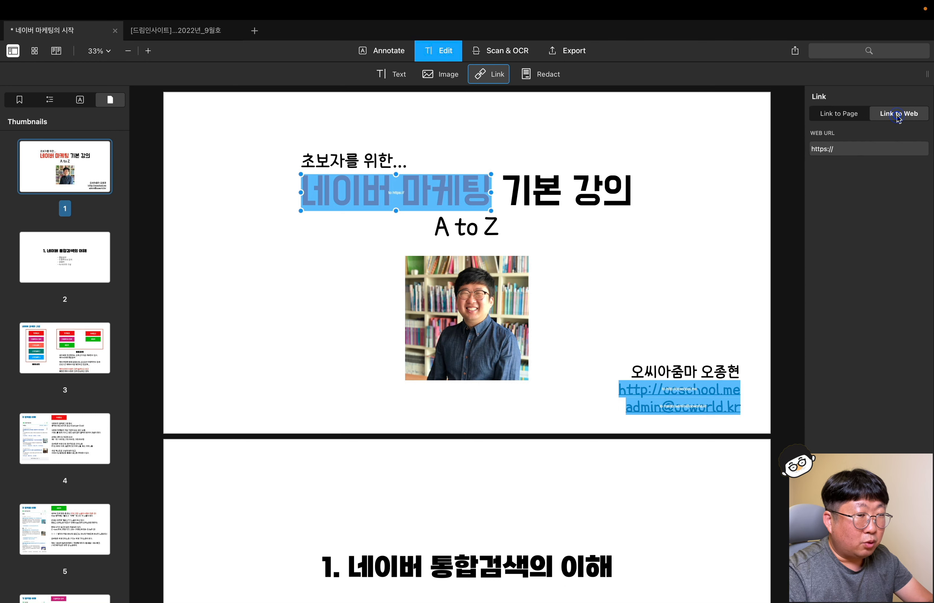
left_click(848, 115)
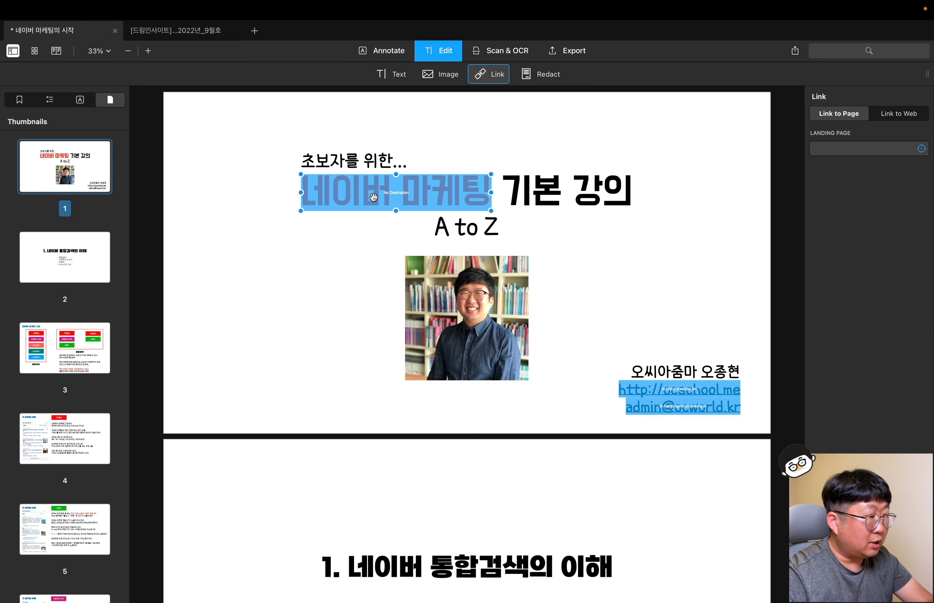
scroll(71, 440, "down", 20)
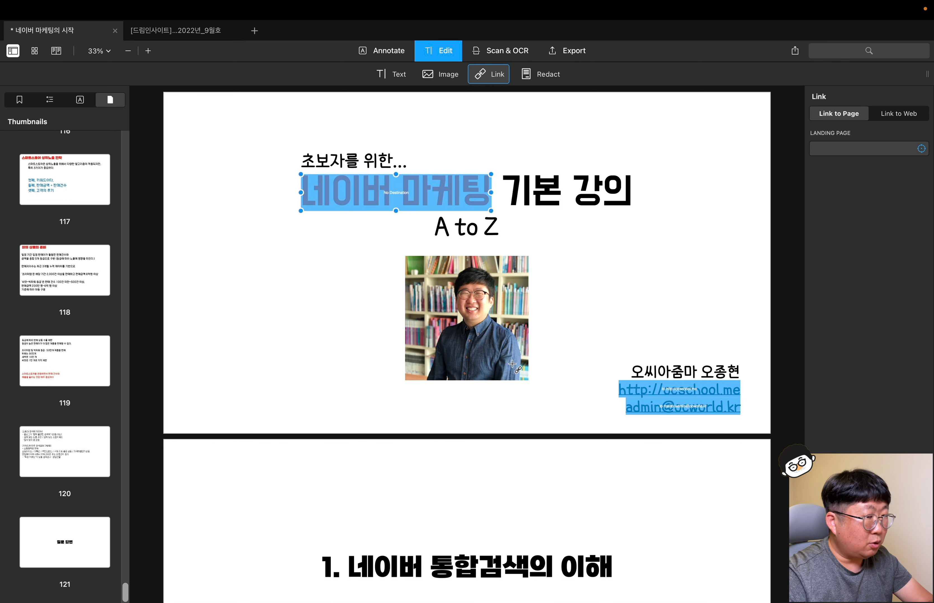
left_click(844, 147)
type("121")
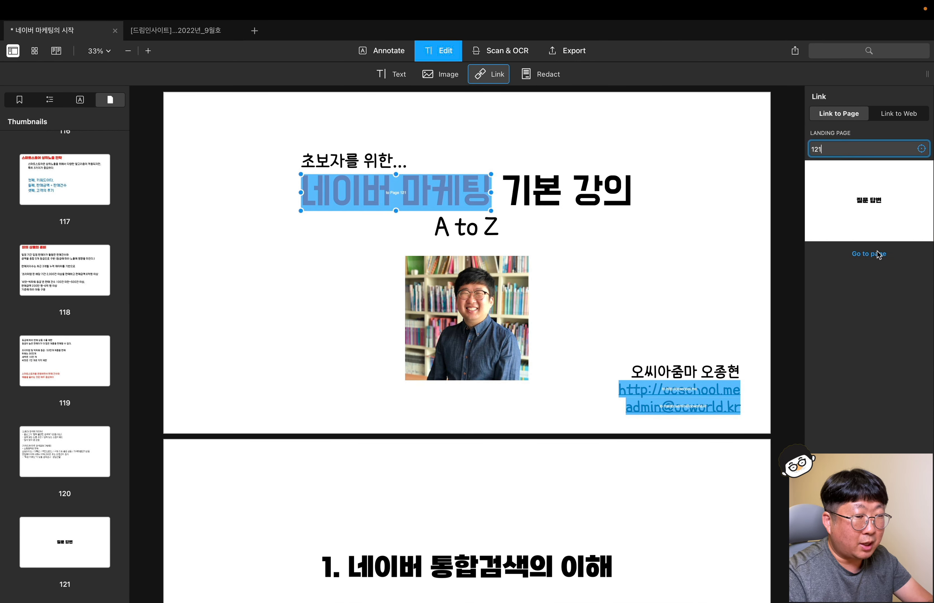
key("Return")
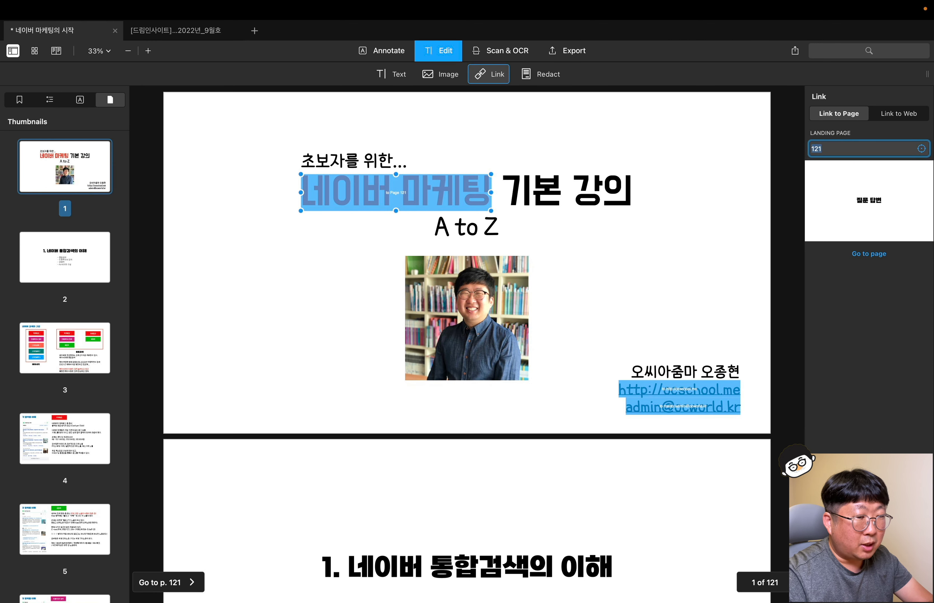
left_click(510, 191)
left_click_drag(509, 191, 616, 189)
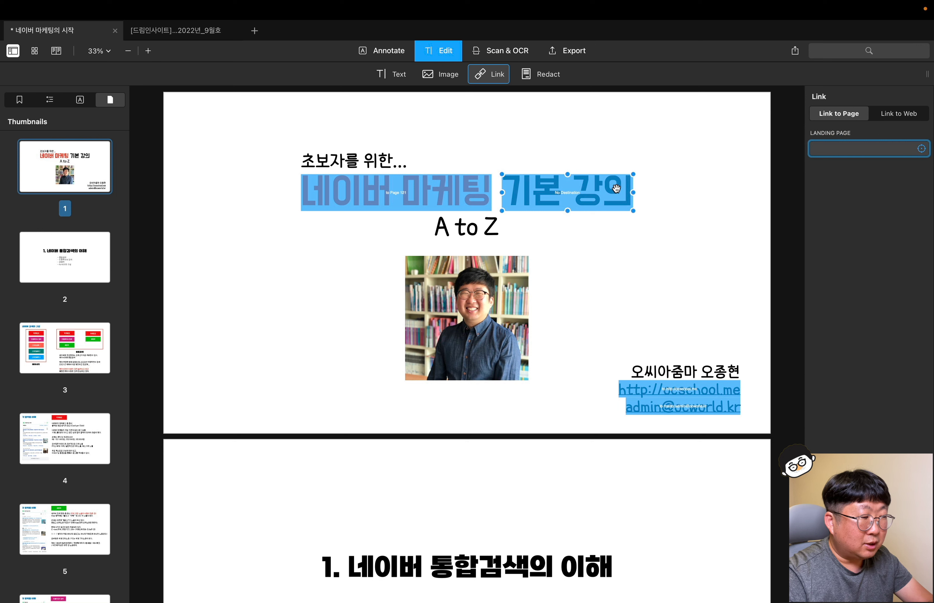
left_click(900, 113)
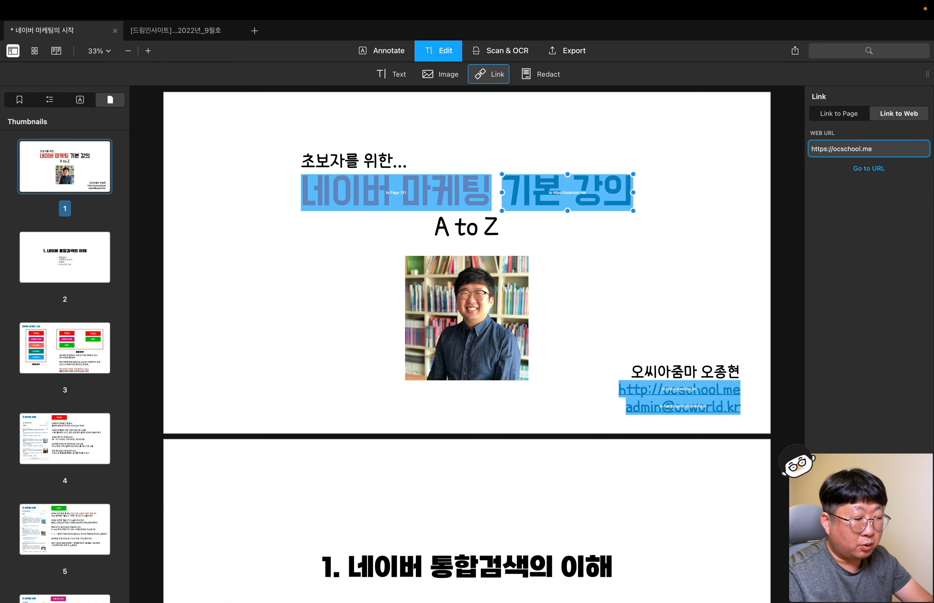
left_click(696, 294)
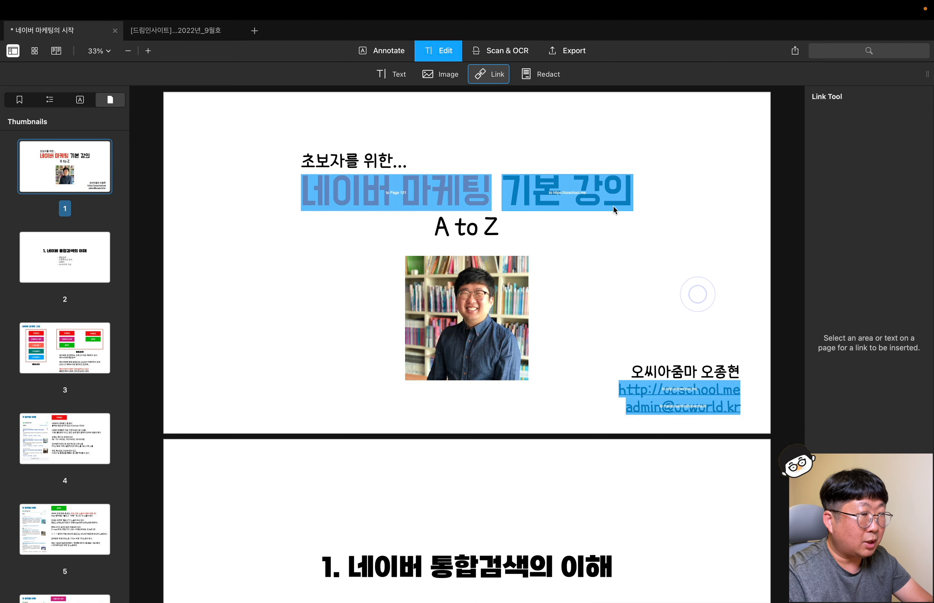
Leave link editing and test both title links on page 1 by following them.
left_click(392, 53)
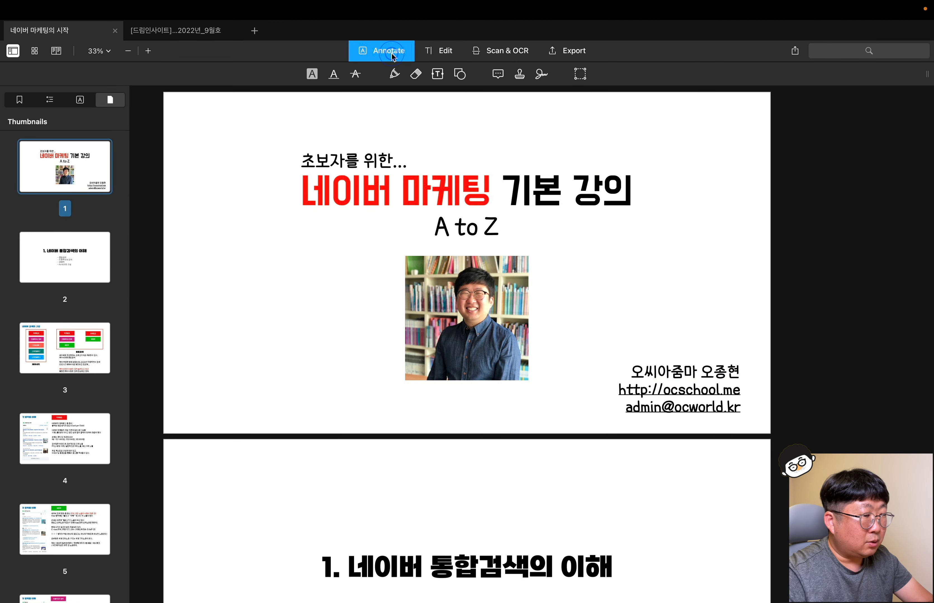
left_click(549, 188)
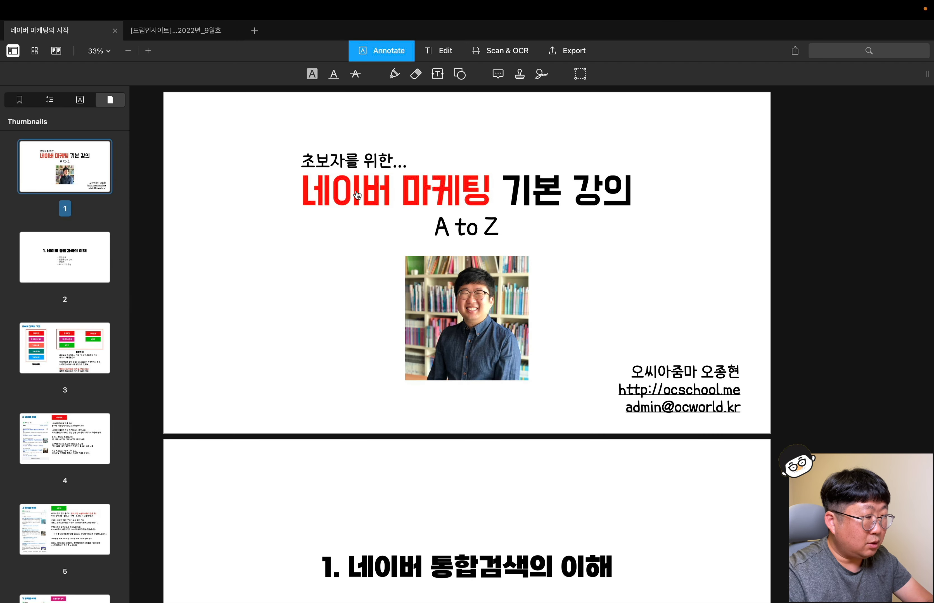
left_click(356, 192)
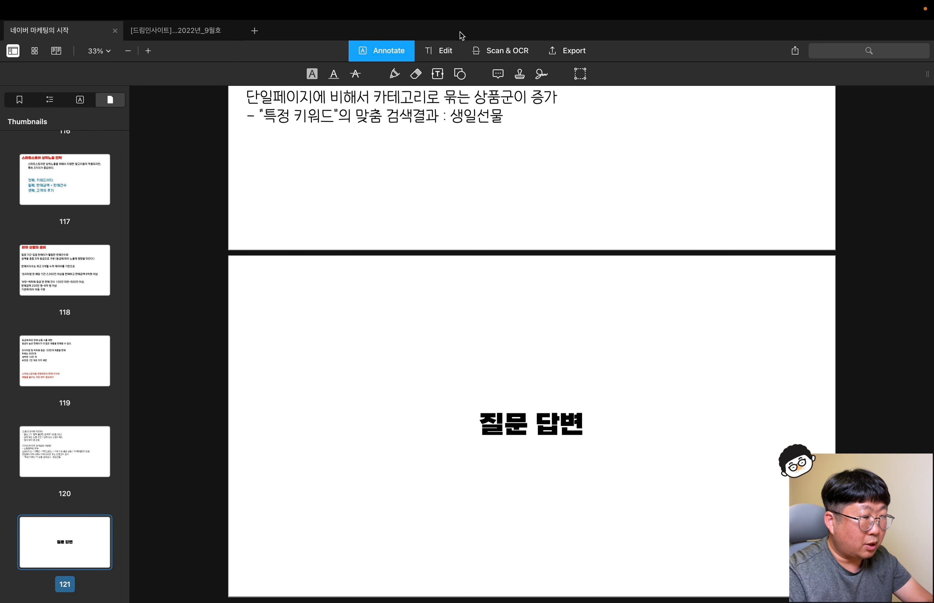
Add a page link on the "질문 답변" heading of page 121 with page 1 as its landing page, and leave link editing.
left_click(439, 53)
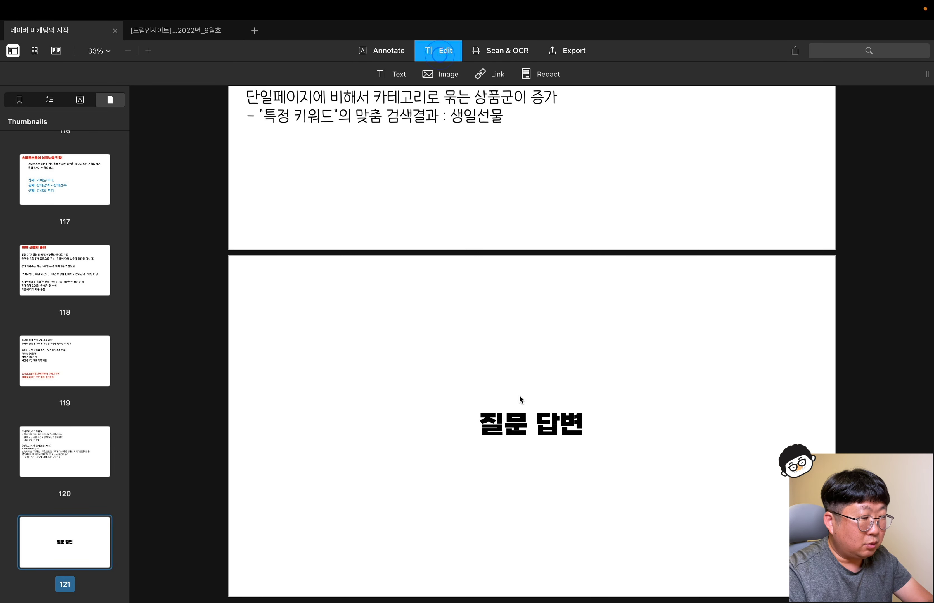
left_click(498, 77)
left_click_drag(417, 422, 517, 422)
left_click(838, 113)
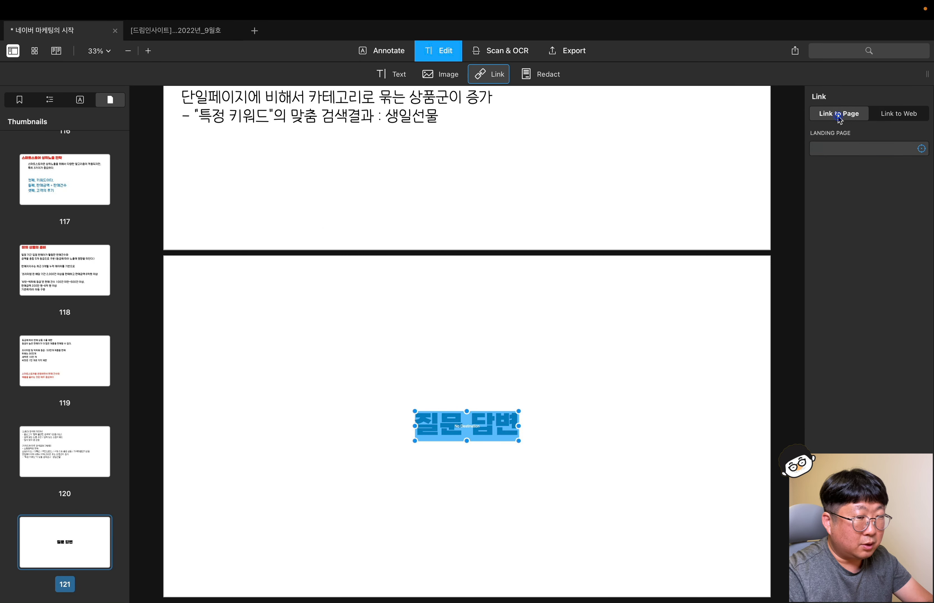
left_click(847, 156)
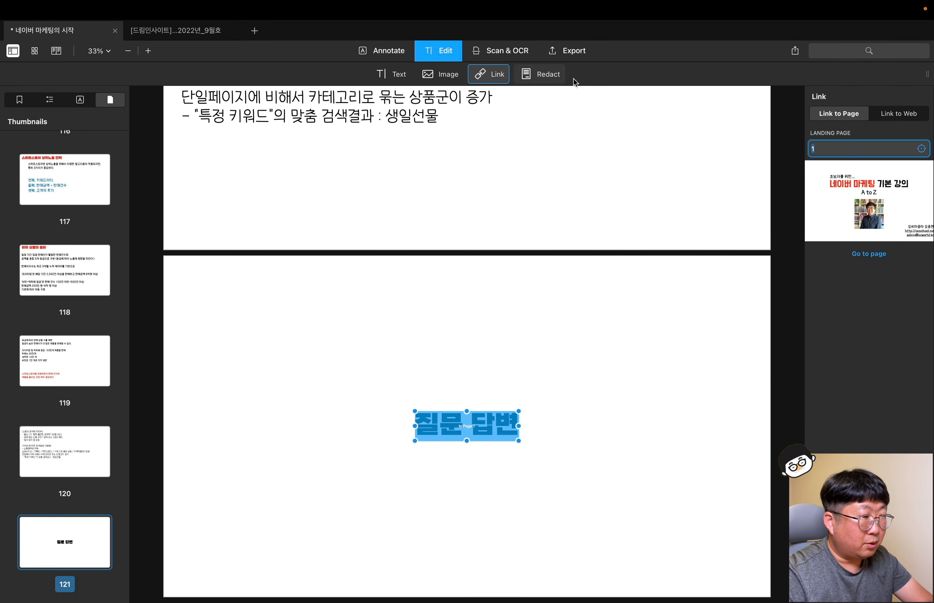
left_click(401, 54)
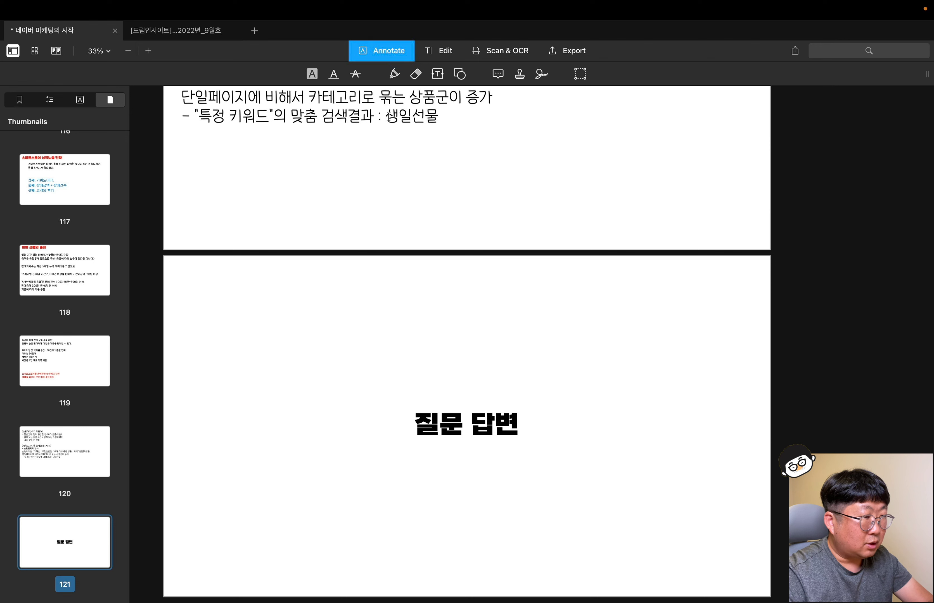
Follow the "질문 답변" link back to page 1 and redact the cover's e-mail address with the Blackout option.
left_click(464, 424)
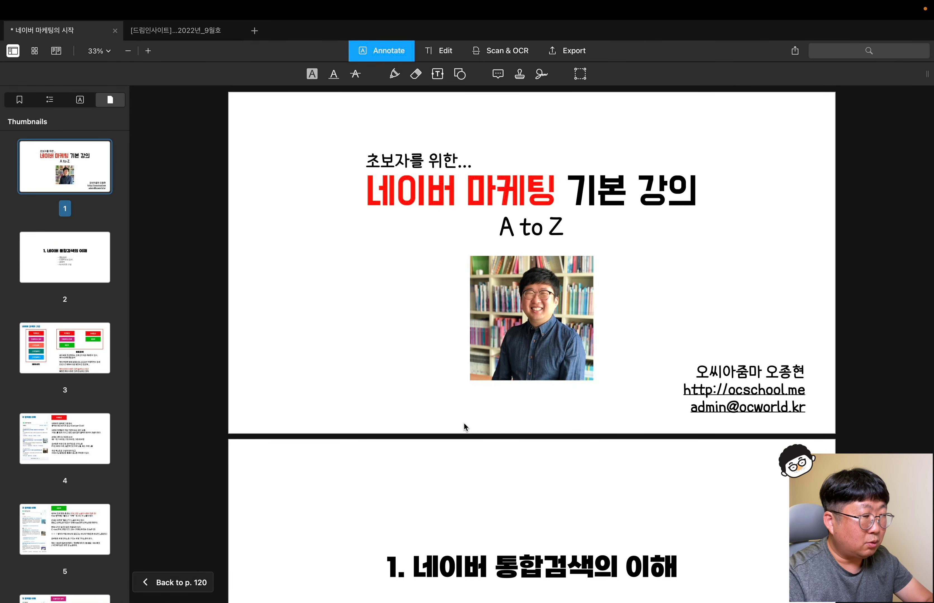
left_click(430, 53)
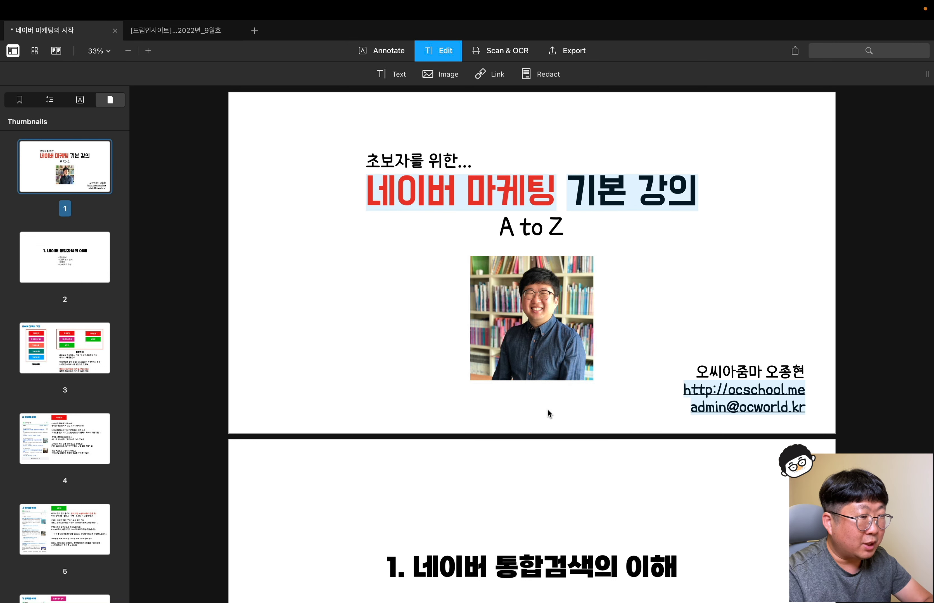
left_click(550, 79)
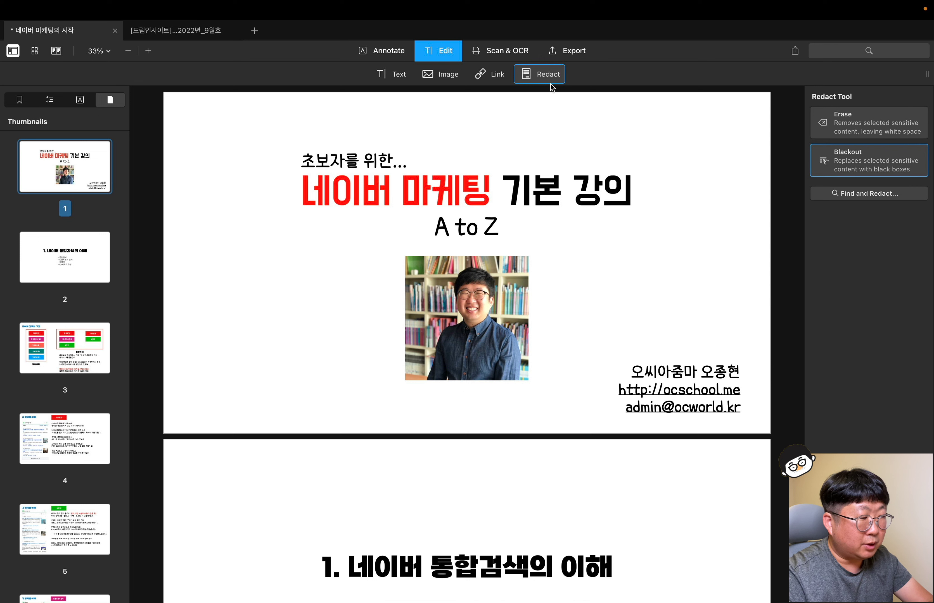
left_click(847, 171)
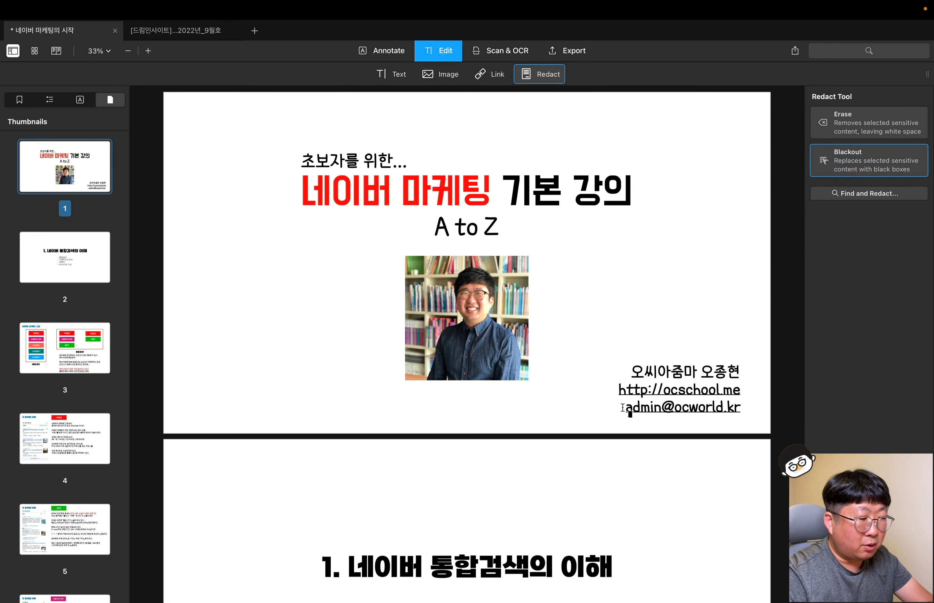
left_click_drag(623, 408, 741, 410)
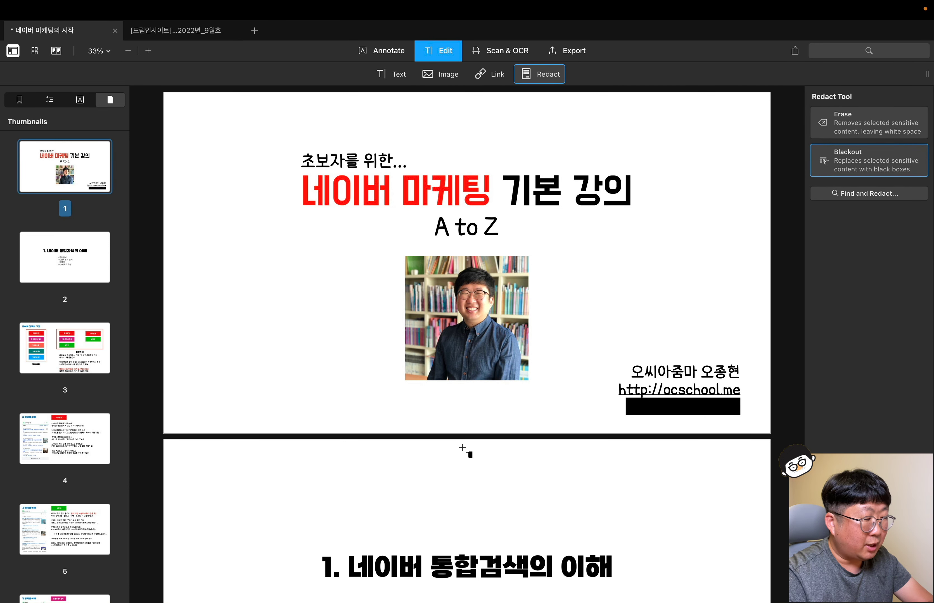
Try redacting "통합" in the page 2 heading "1. 네이버 통합검색의 이해" with the Erase option, and undo the erasure.
scroll(463, 449, "down", 5)
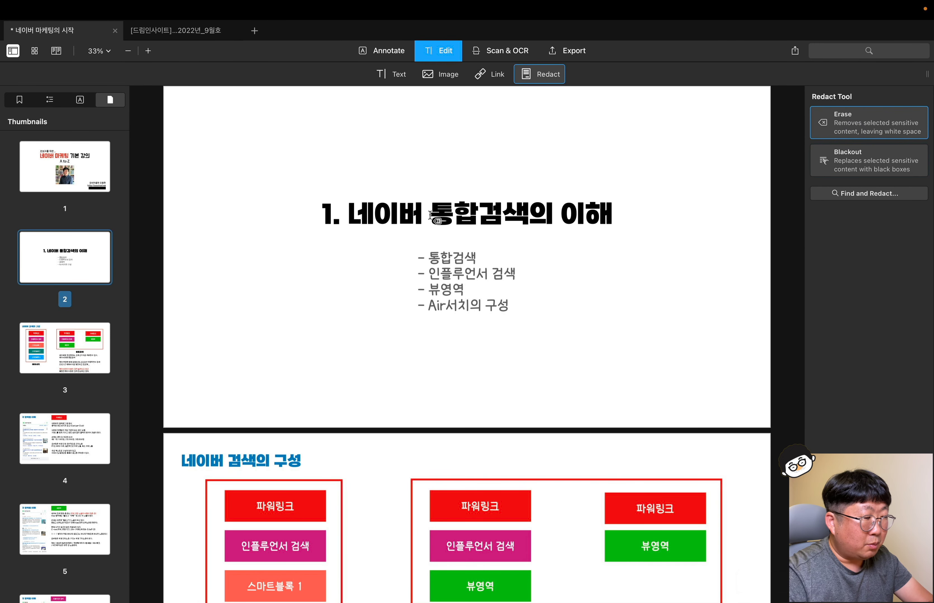
left_click_drag(430, 215, 468, 216)
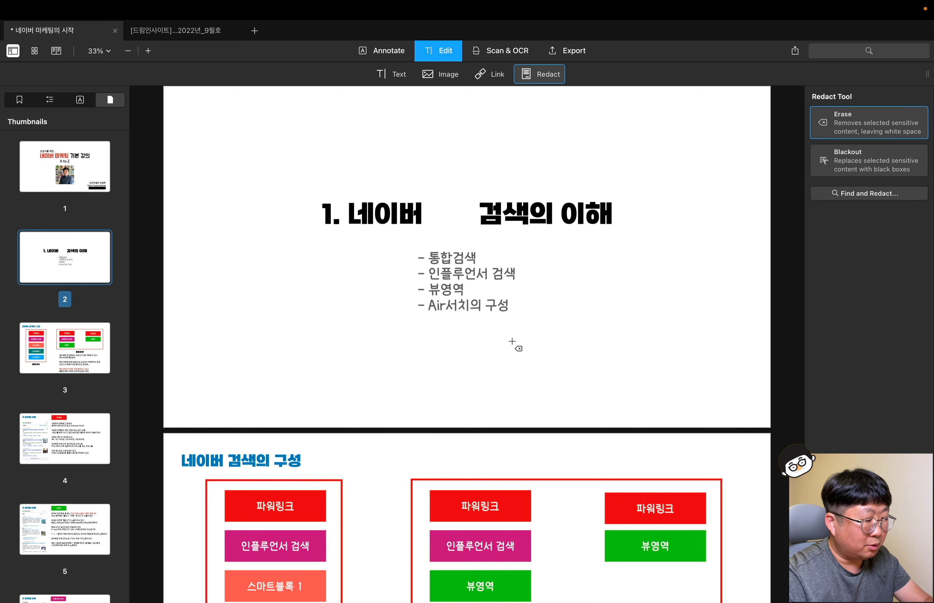
key("super+z")
Redact "통합" in the page 2 heading "1. 네이버 통합검색의 이해" with the Blackout option.
left_click(855, 170)
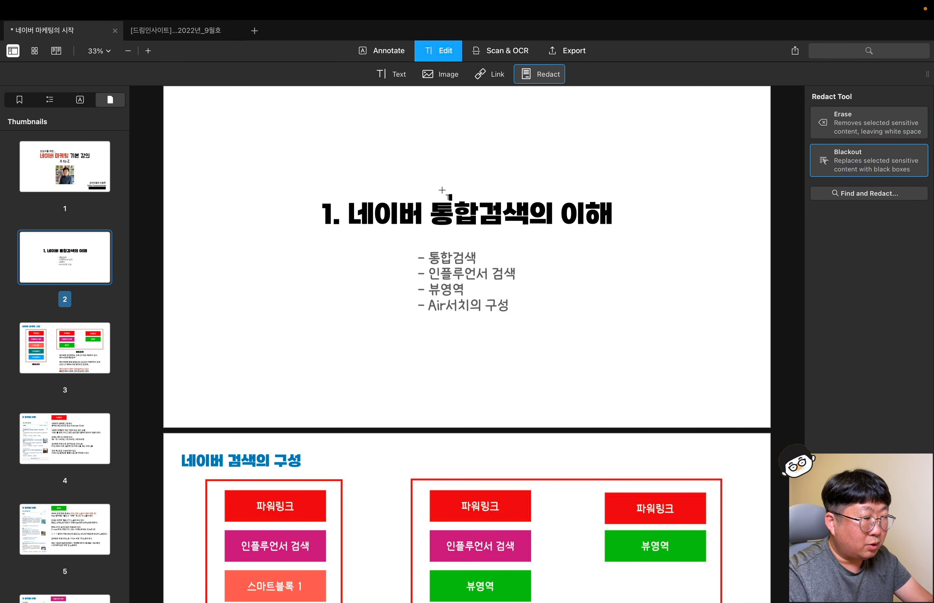
left_click_drag(432, 211, 481, 214)
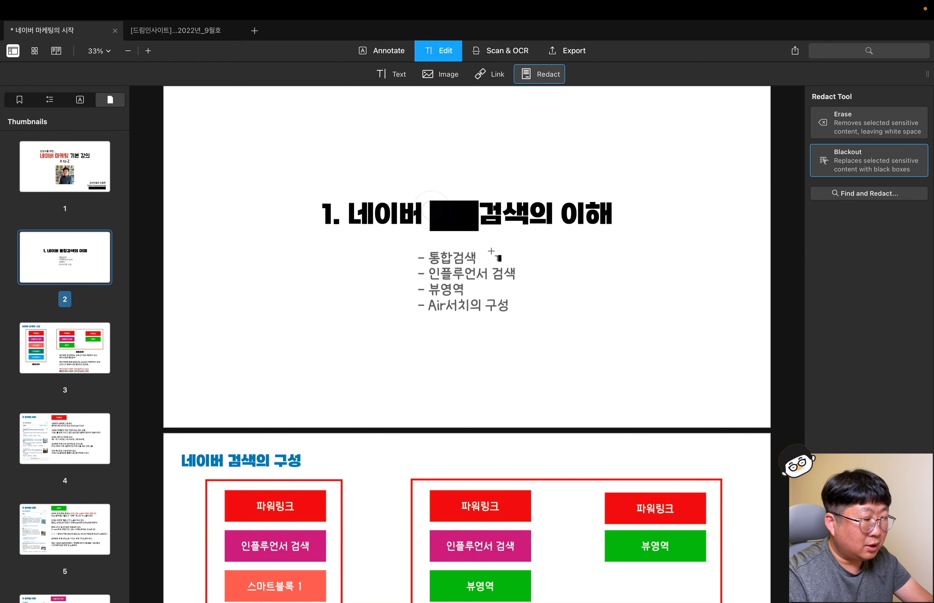